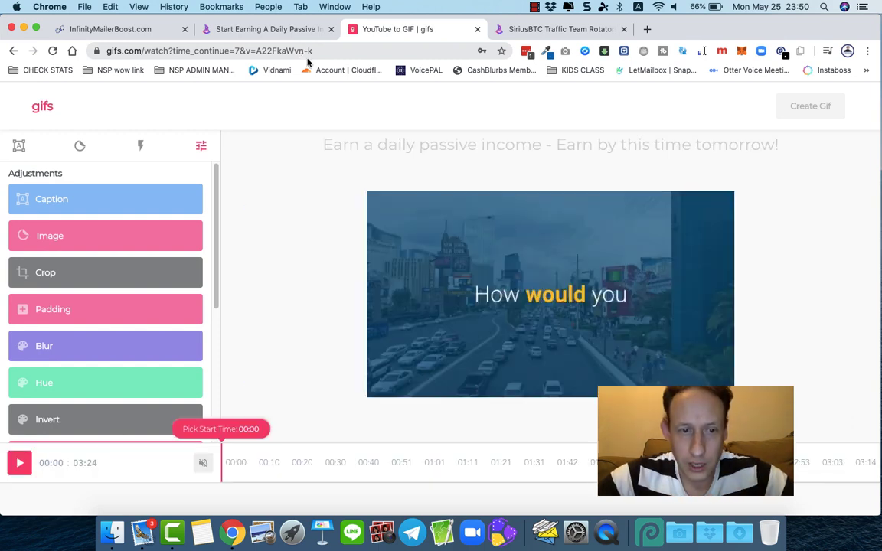
# Set the GIF clip to run from 00:00 to just before 00:05 of the video and create the GIF
pyautogui.moveTo(227, 470); pyautogui.dragTo(220, 469)
pyautogui.click(221, 468)
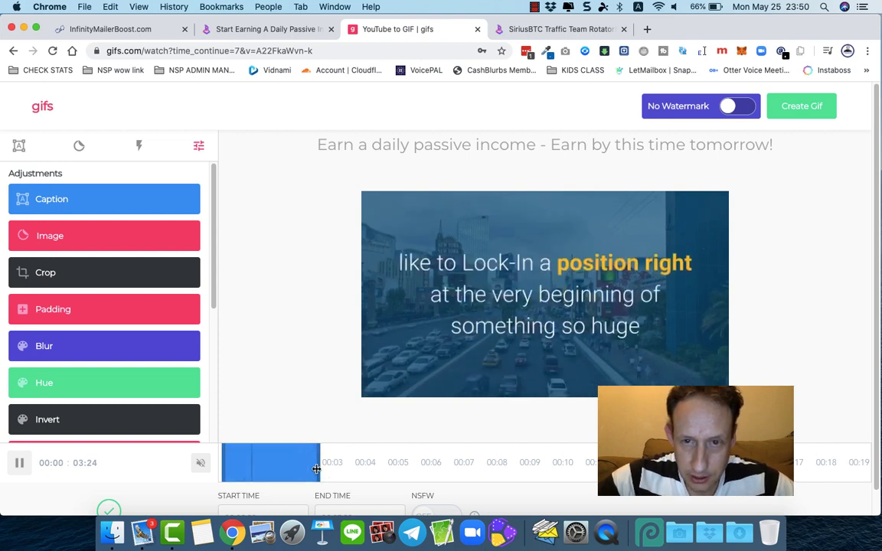
pyautogui.click(316, 469)
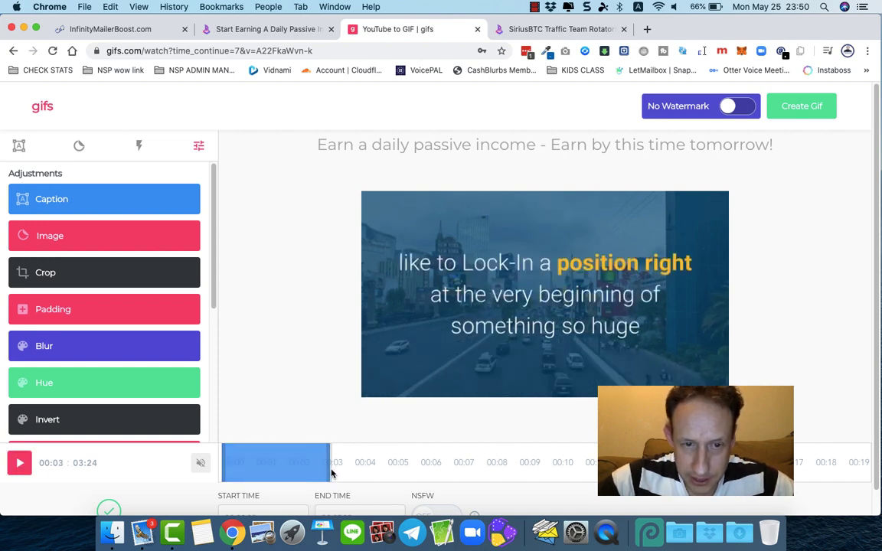
pyautogui.moveTo(332, 473); pyautogui.dragTo(377, 471)
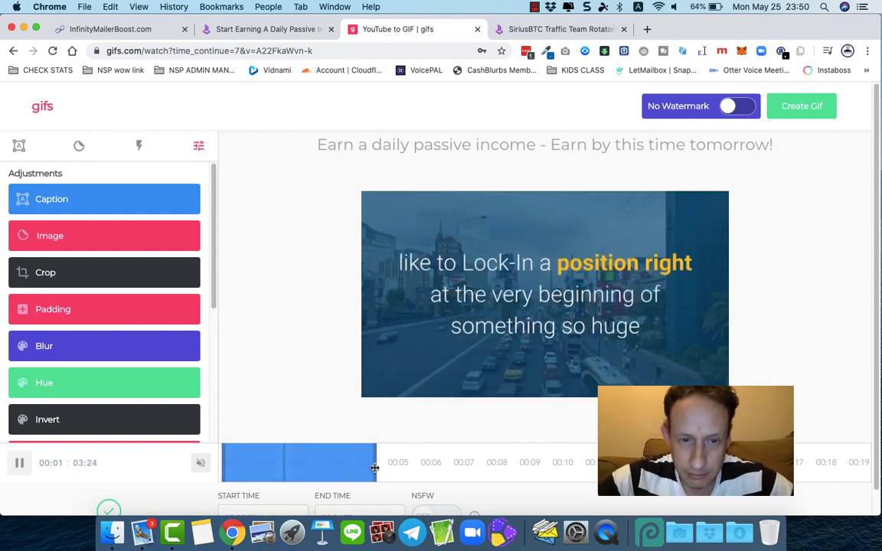
pyautogui.moveTo(376, 471); pyautogui.dragTo(380, 471)
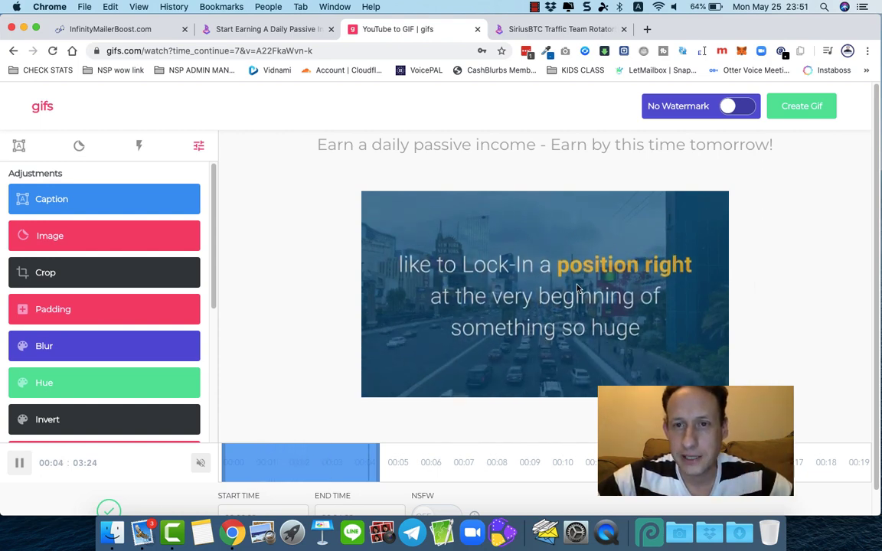
pyautogui.click(796, 111)
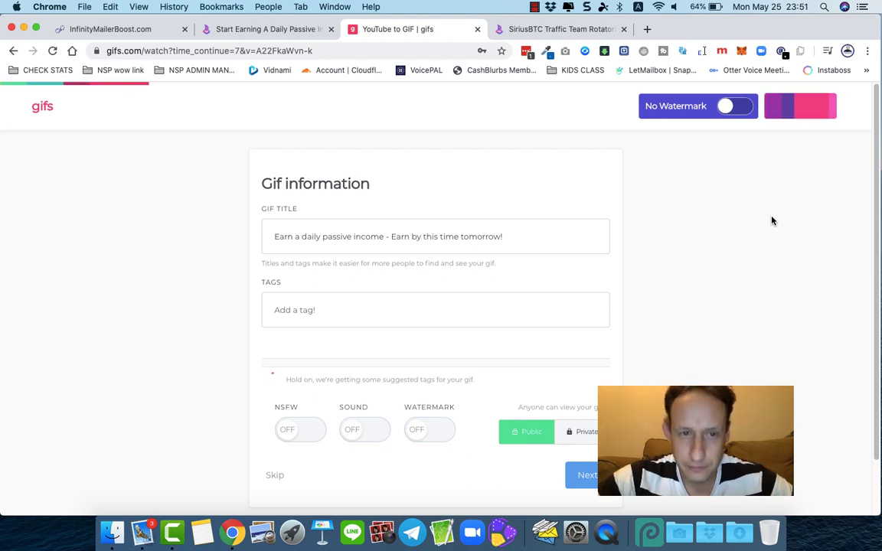
# Tag the GIF with "email" and "marketing" and continue without the premium upgrade
pyautogui.click(313, 317)
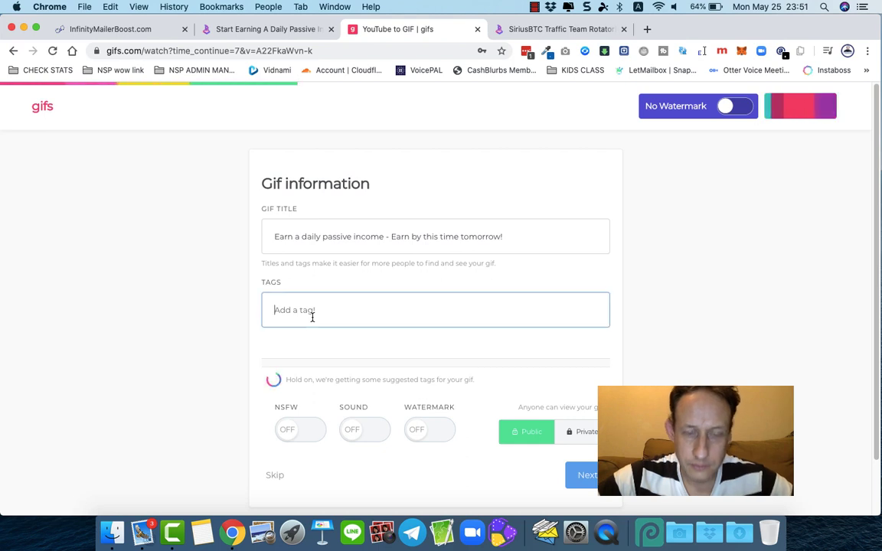
pyautogui.write('email')
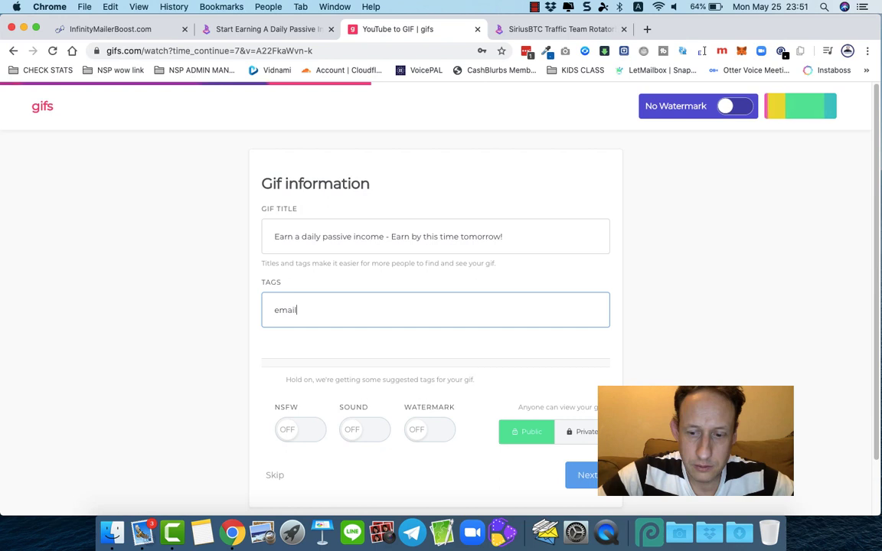
pyautogui.press('Return')
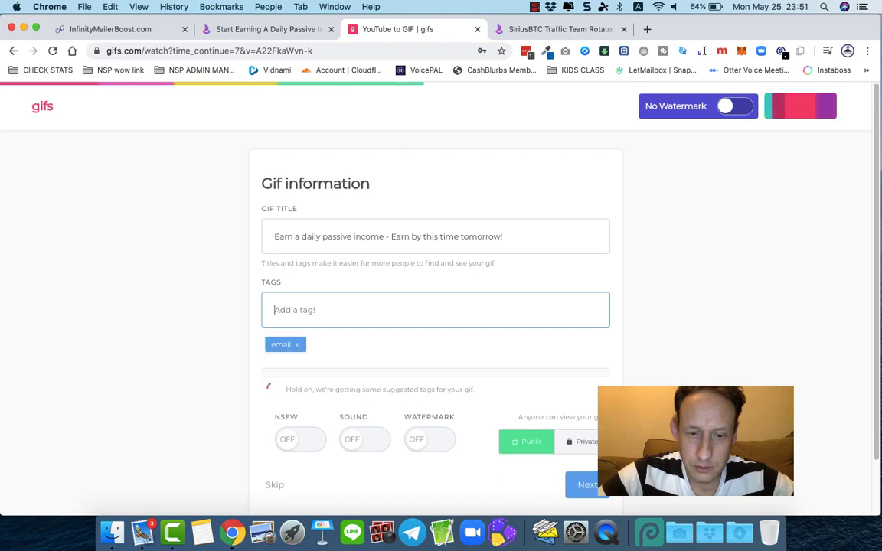
pyautogui.write('marketing')
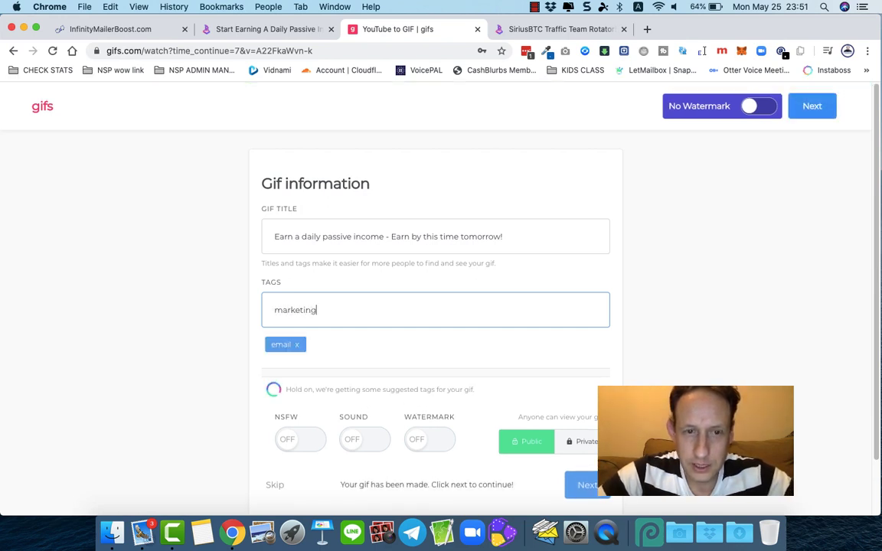
pyautogui.press('Return')
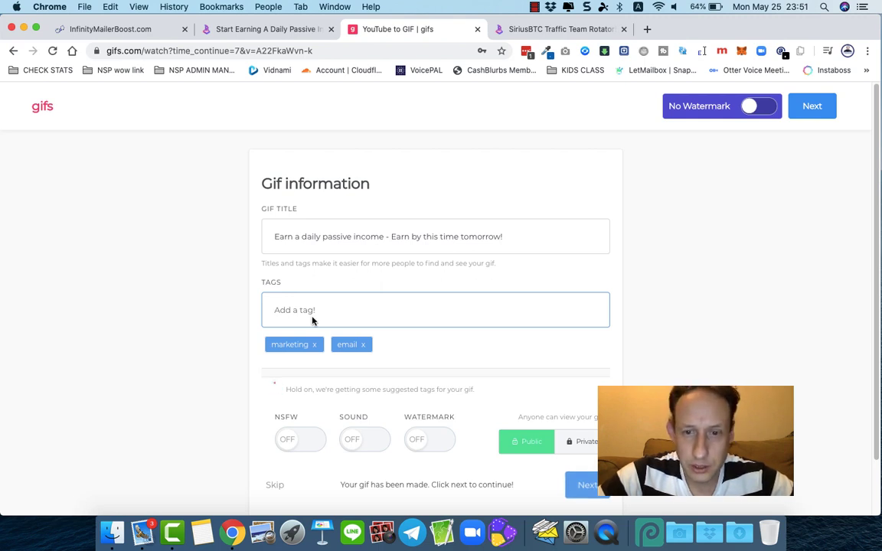
pyautogui.click(586, 487)
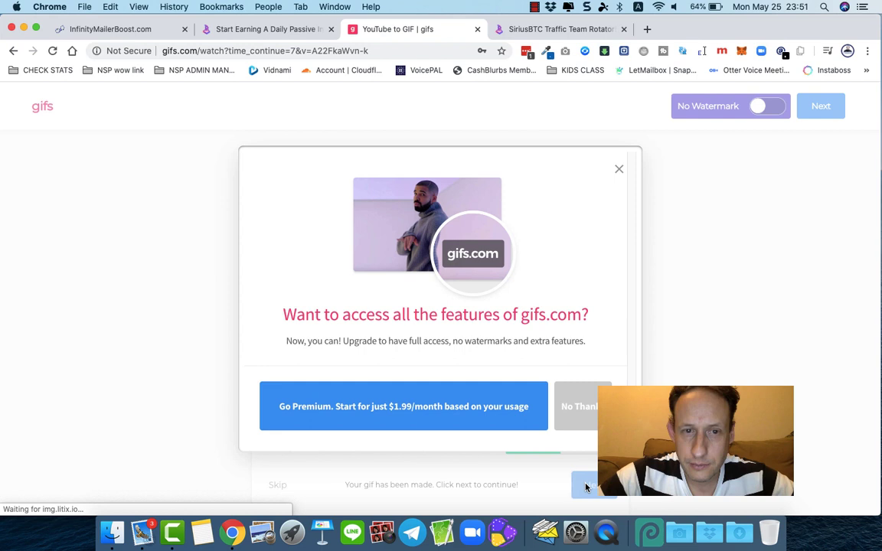
pyautogui.click(583, 427)
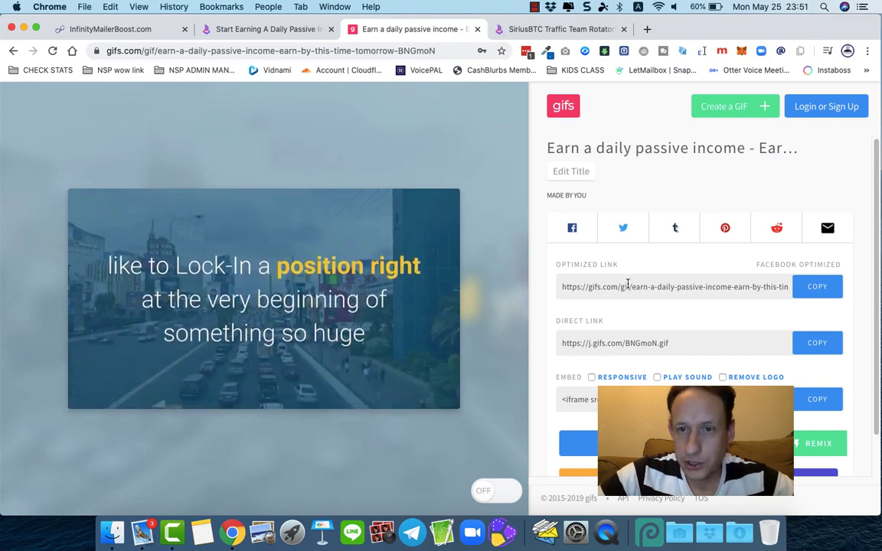
# Copy the finished GIF's direct link
pyautogui.scroll(-2, 671, 321)
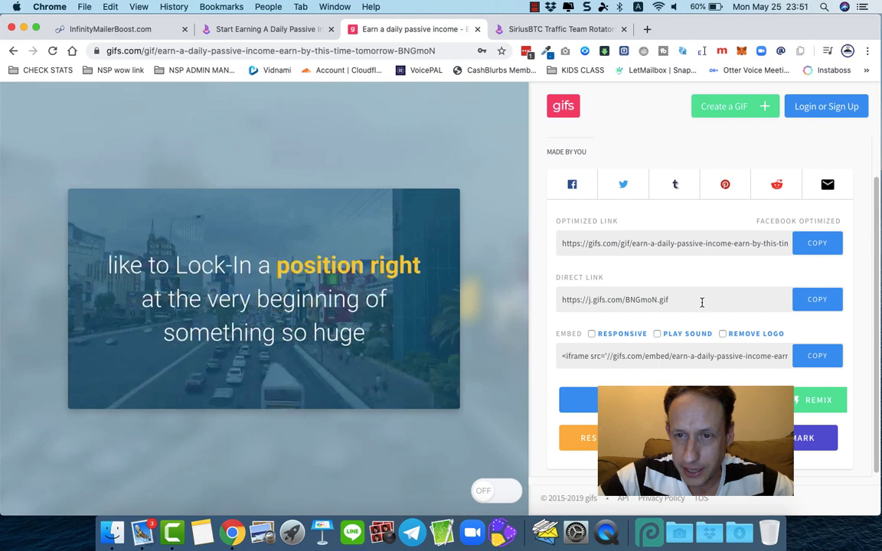
pyautogui.moveTo(557, 278); pyautogui.dragTo(611, 278)
pyautogui.click(814, 300)
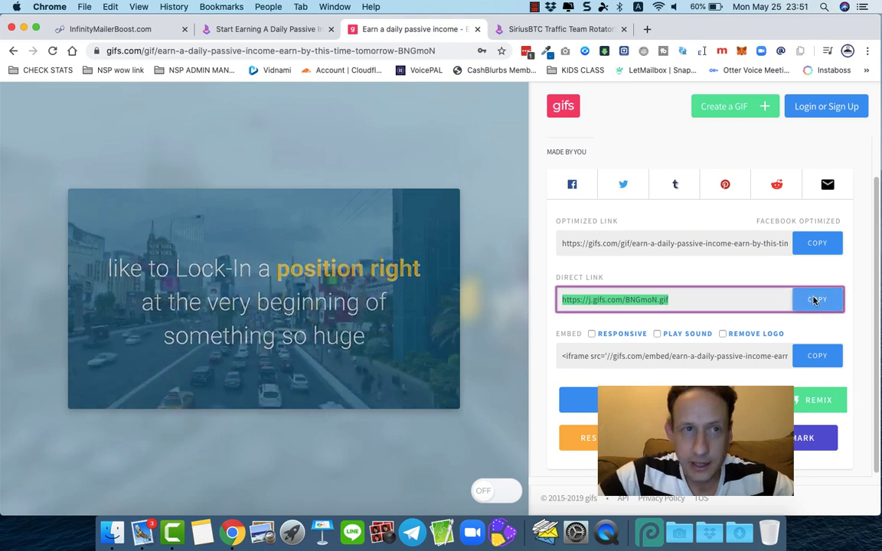
# Switch to InfinityMailerBoost and open its Send Mailing page
pyautogui.press('super+1')
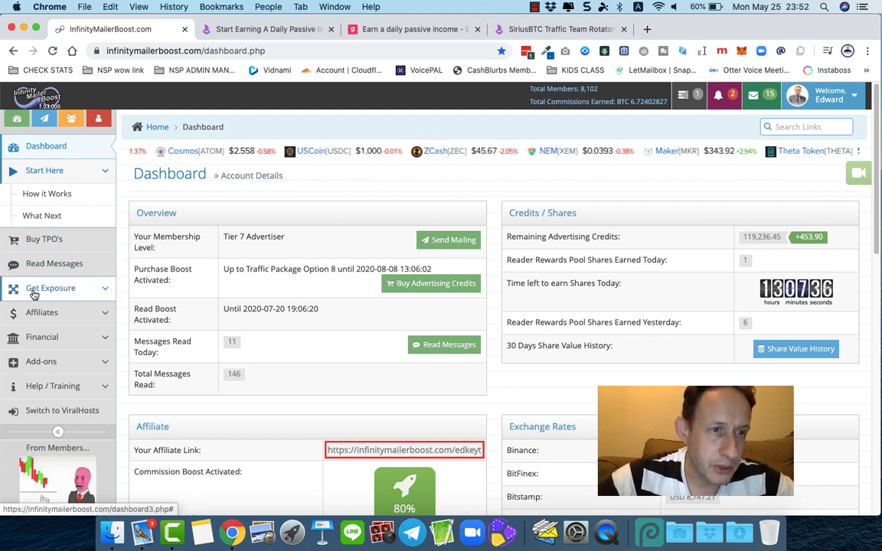
pyautogui.click(61, 292)
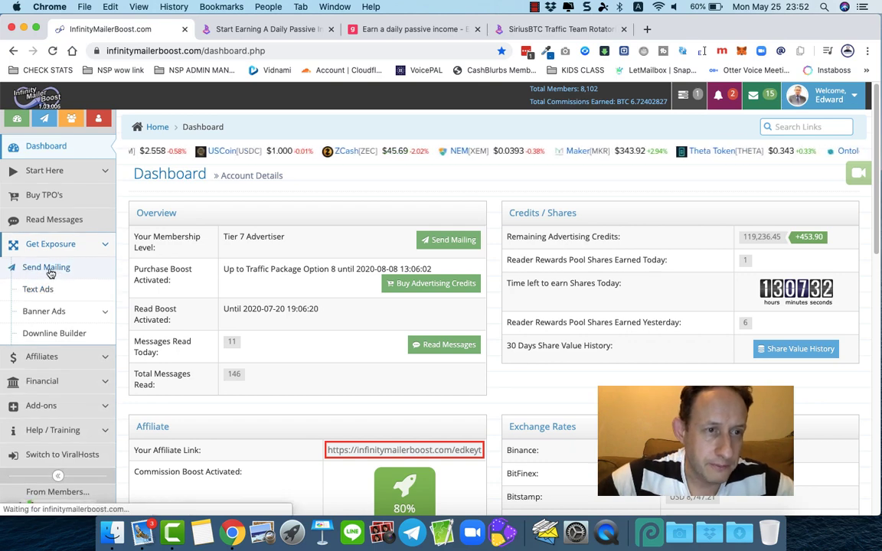
pyautogui.click(59, 271)
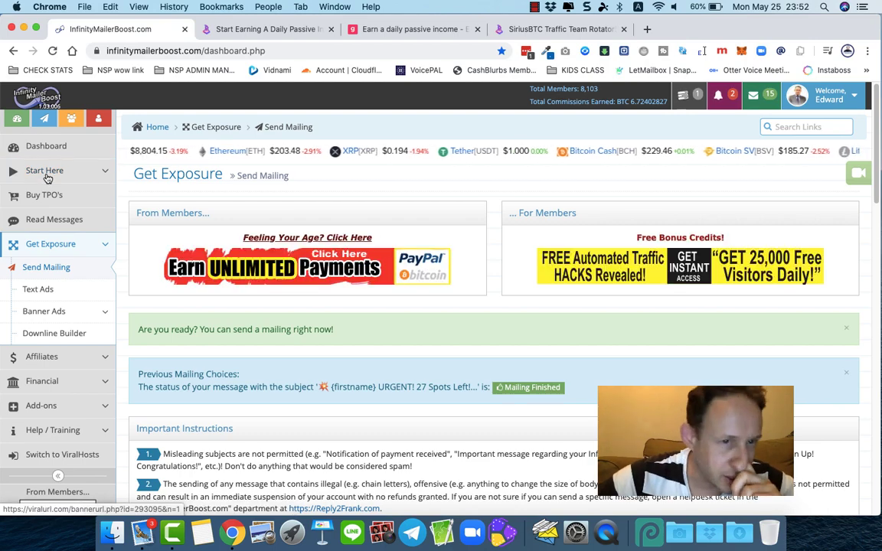
# Paste the GIF's direct link into the mailing's text message, below an empty line
pyautogui.scroll(-4, 46, 175)
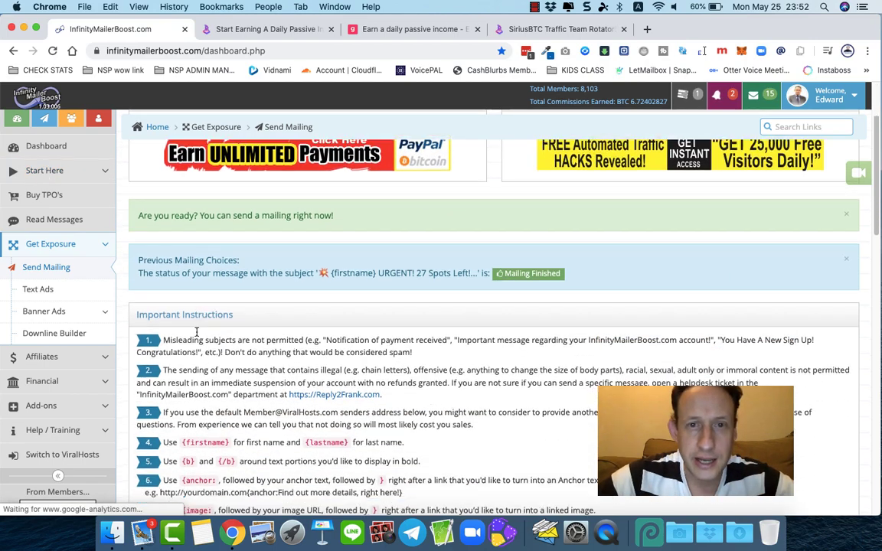
pyautogui.scroll(-1, 197, 332)
pyautogui.scroll(-4, 197, 333)
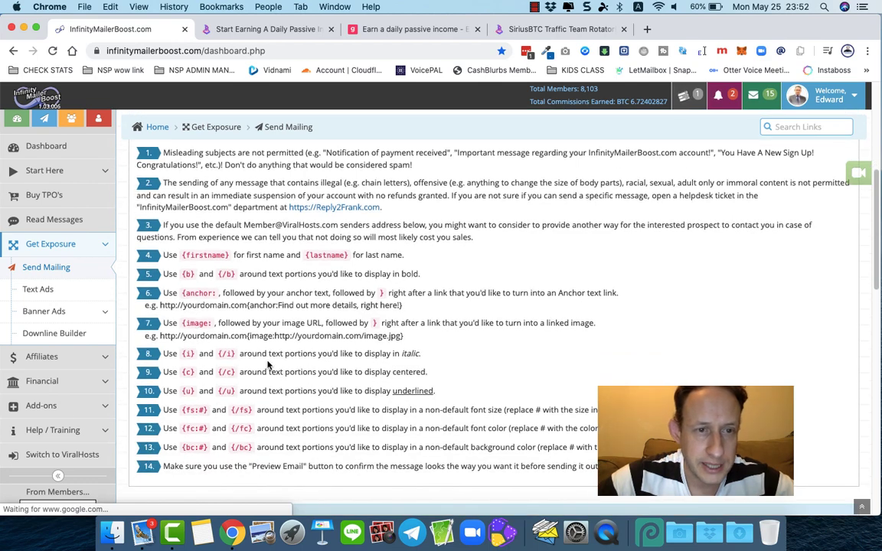
pyautogui.scroll(-2, 349, 352)
pyautogui.scroll(-10, 253, 337)
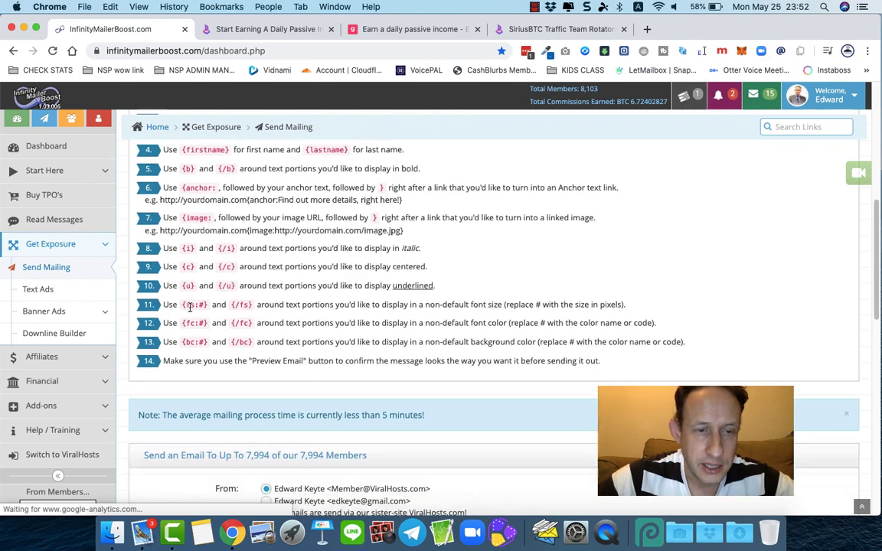
pyautogui.scroll(-3, 189, 311)
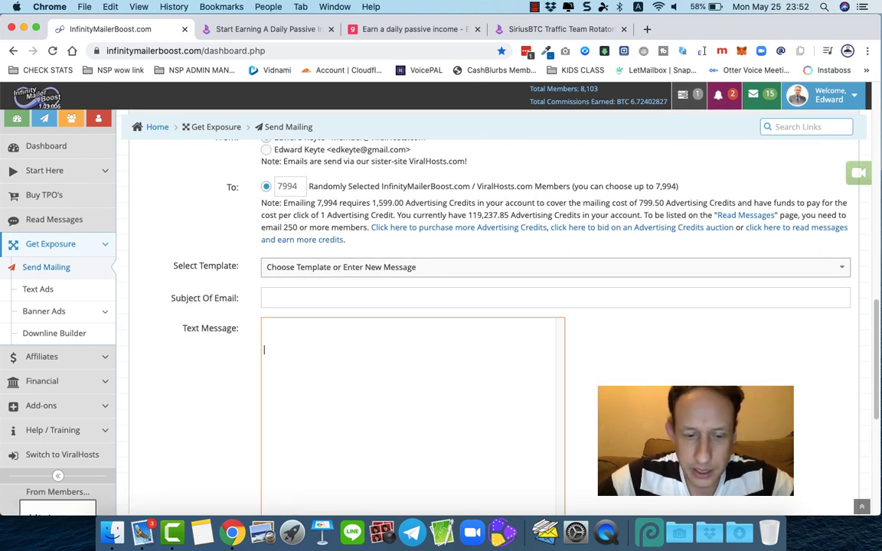
pyautogui.press('super+v')
# Copy the linked-image example from instruction 7 and paste it above the GIF link in the text message
pyautogui.scroll(12, 229, 343)
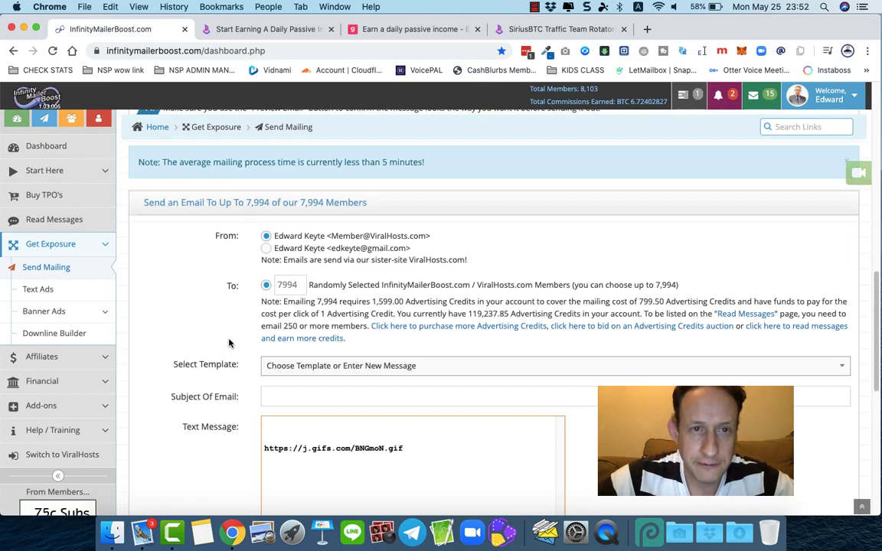
pyautogui.scroll(2, 229, 343)
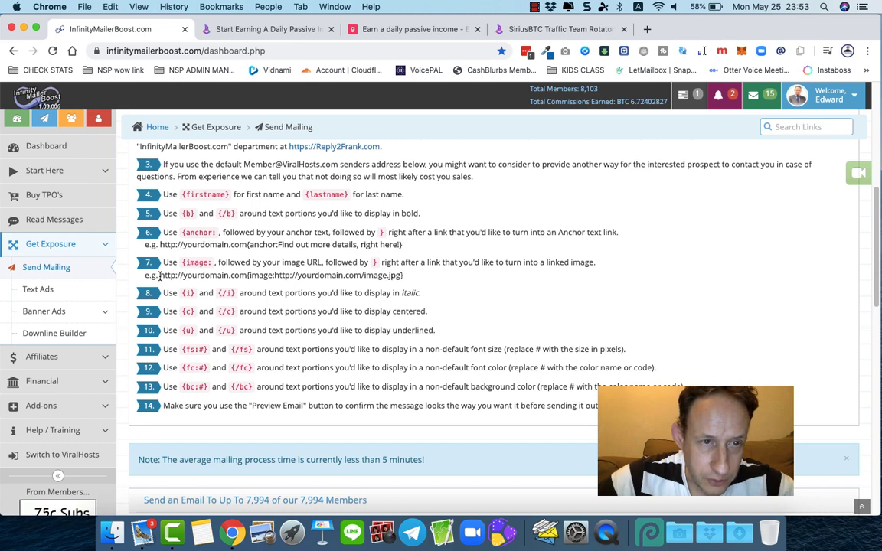
pyautogui.moveTo(220, 278); pyautogui.dragTo(398, 279)
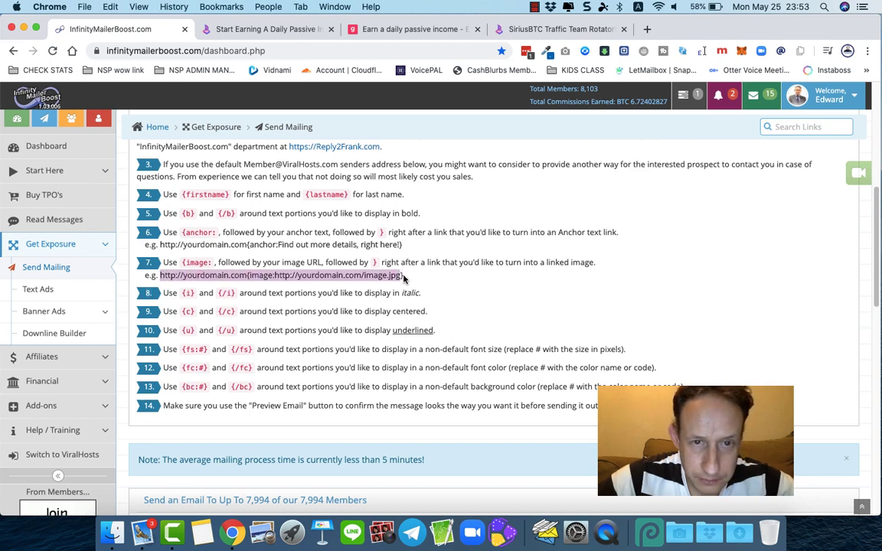
pyautogui.rightClick(387, 279)
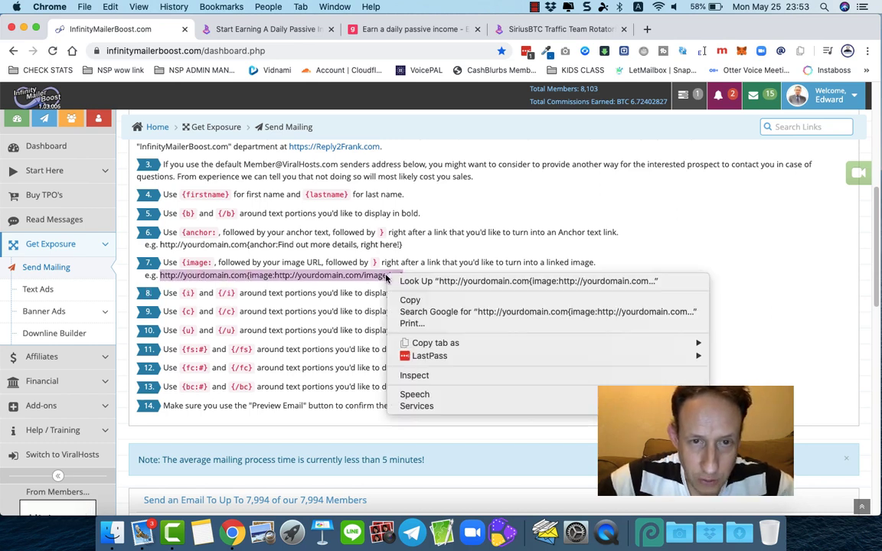
pyautogui.click(411, 297)
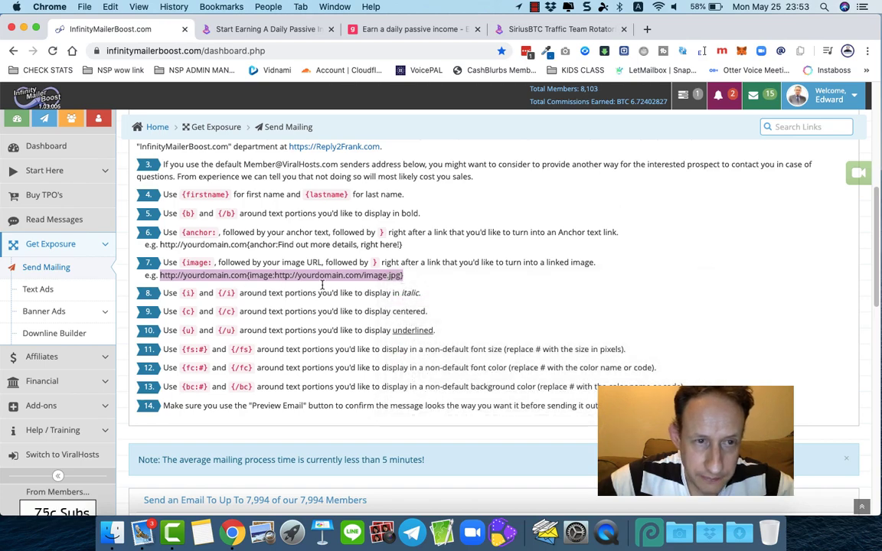
pyautogui.scroll(-10, 323, 285)
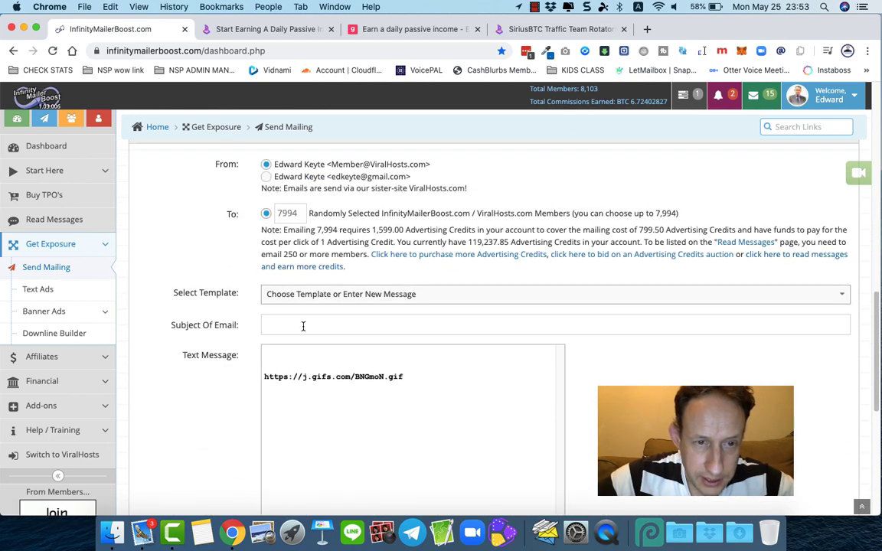
pyautogui.press('super+v')
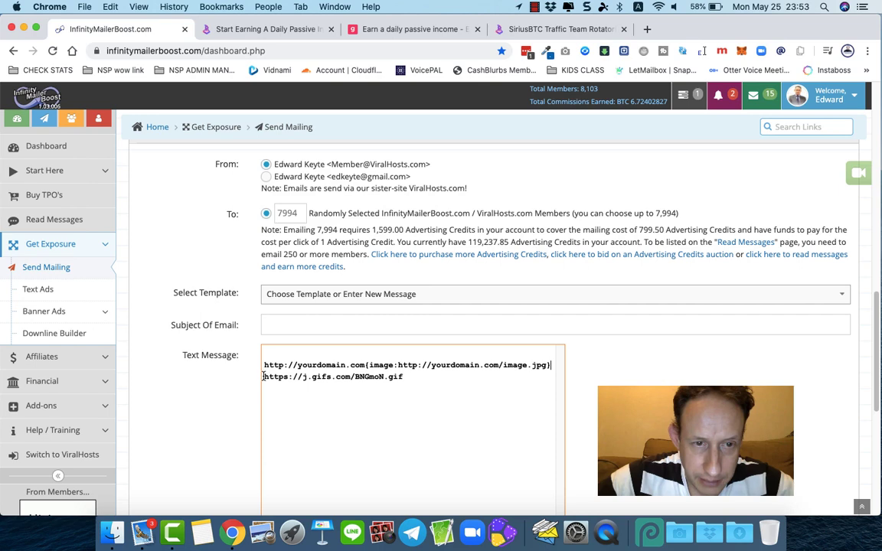
# Cut the GIF link from its own line and paste it over the example's image URL inside the {image:} tag
pyautogui.rightClick(398, 376)
pyautogui.click(400, 312)
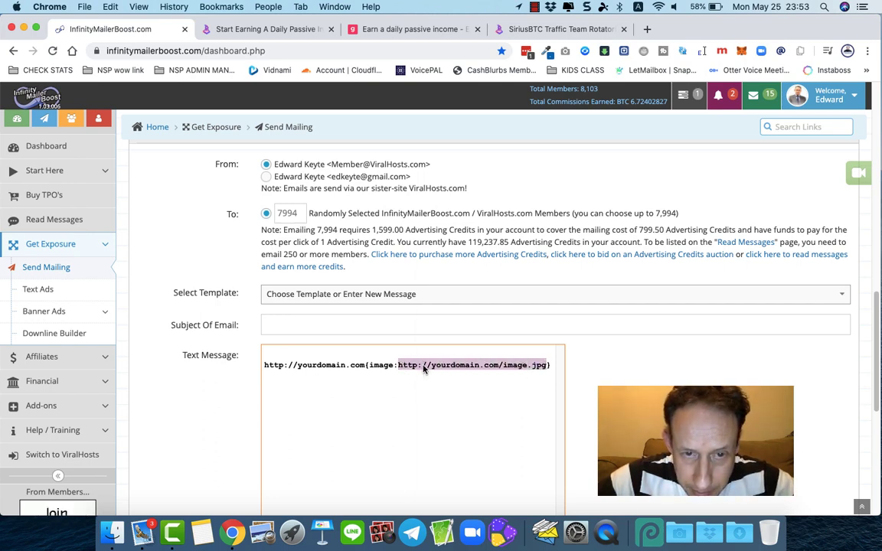
pyautogui.rightClick(423, 368)
pyautogui.click(456, 337)
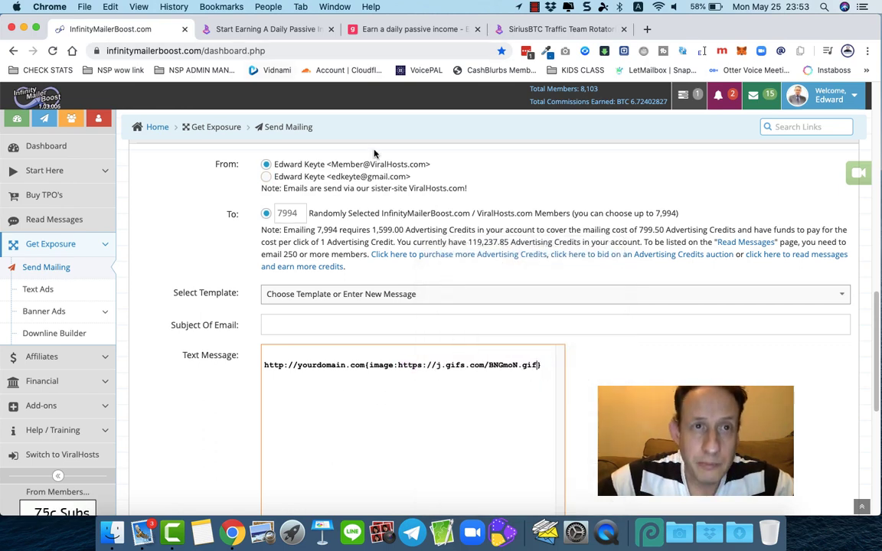
# Switch to the viralteambuildersystem.com landing page, look it over and copy its full URL
pyautogui.click(255, 31)
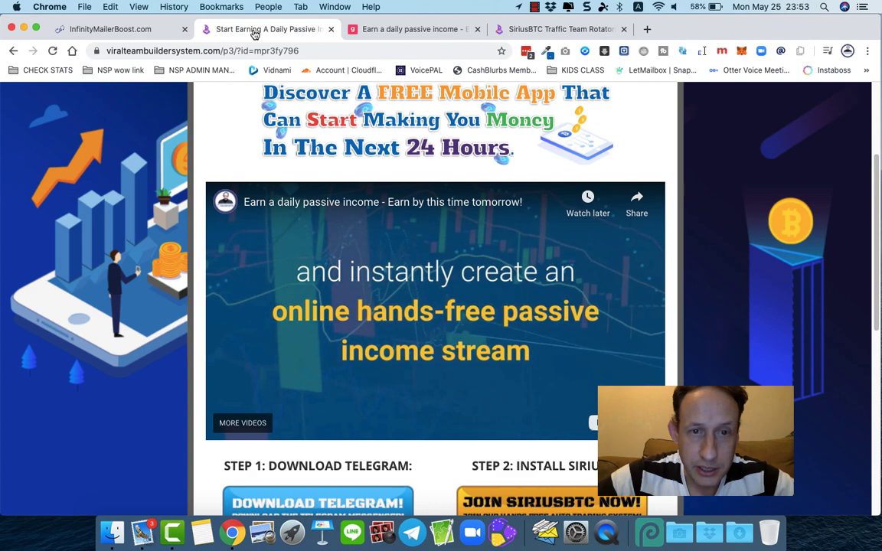
pyautogui.scroll(-3, 335, 209)
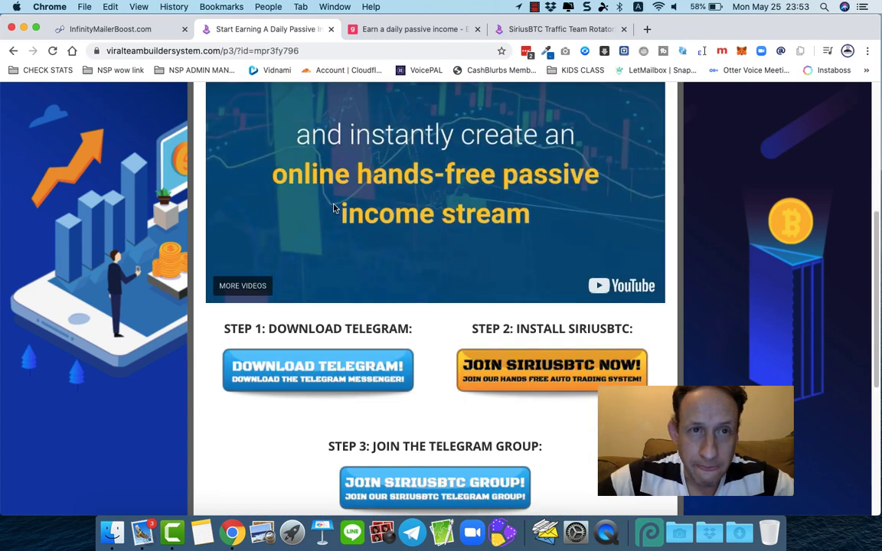
pyautogui.scroll(-8, 187, 219)
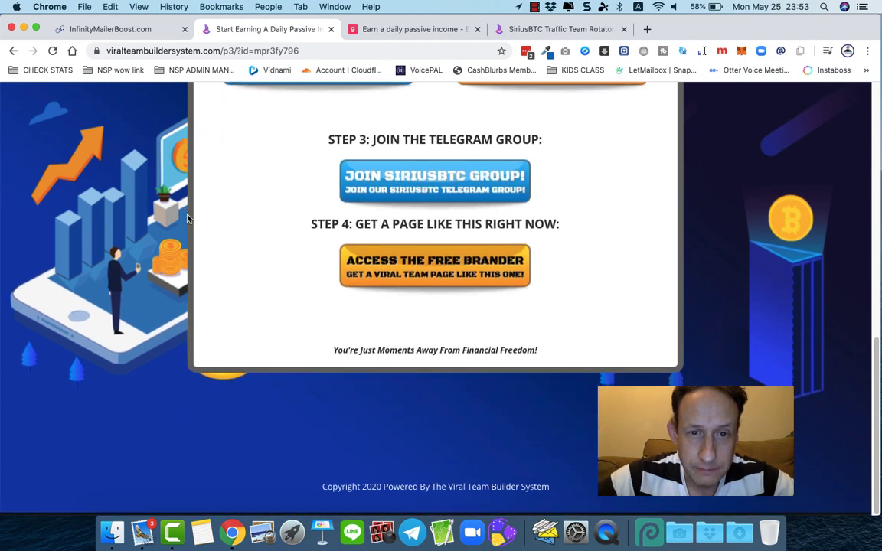
pyautogui.scroll(4, 188, 219)
pyautogui.scroll(10, 188, 219)
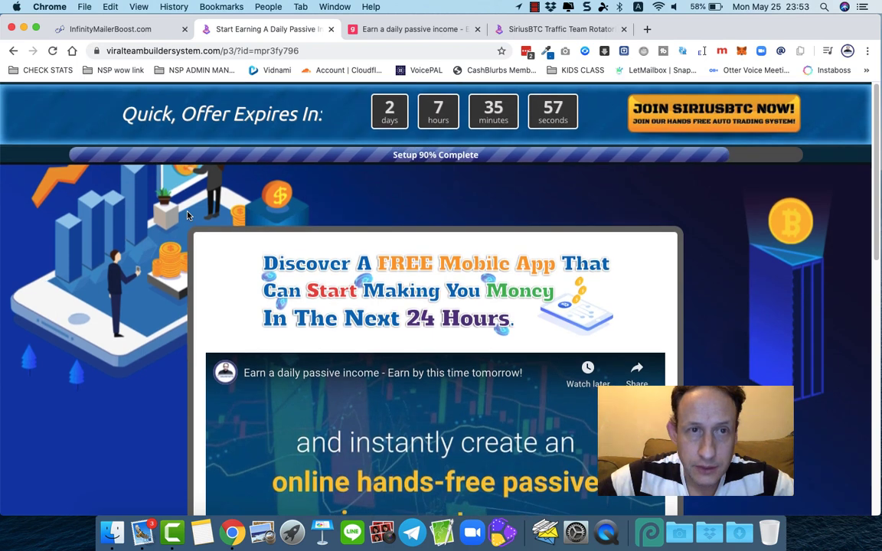
pyautogui.click(242, 51)
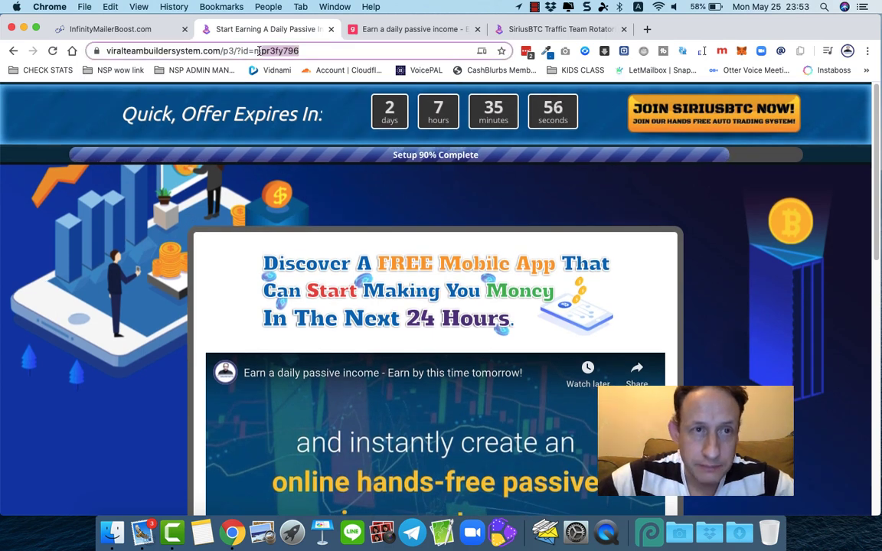
pyautogui.click(105, 51)
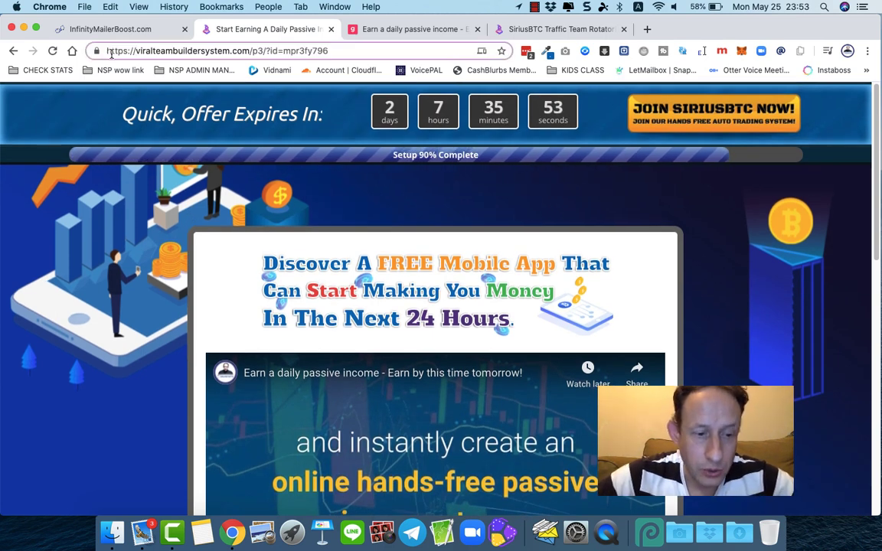
pyautogui.press('super+a')
pyautogui.rightClick(110, 52)
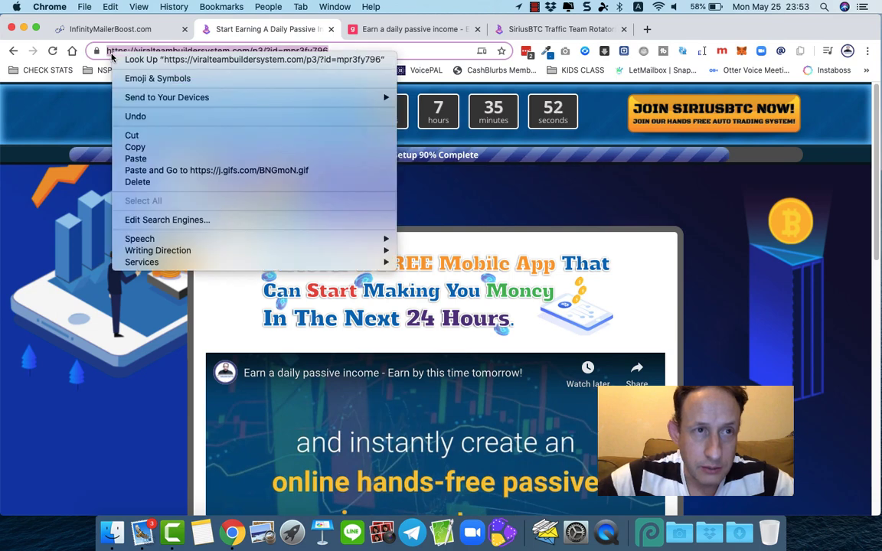
pyautogui.click(138, 145)
pyautogui.click(149, 31)
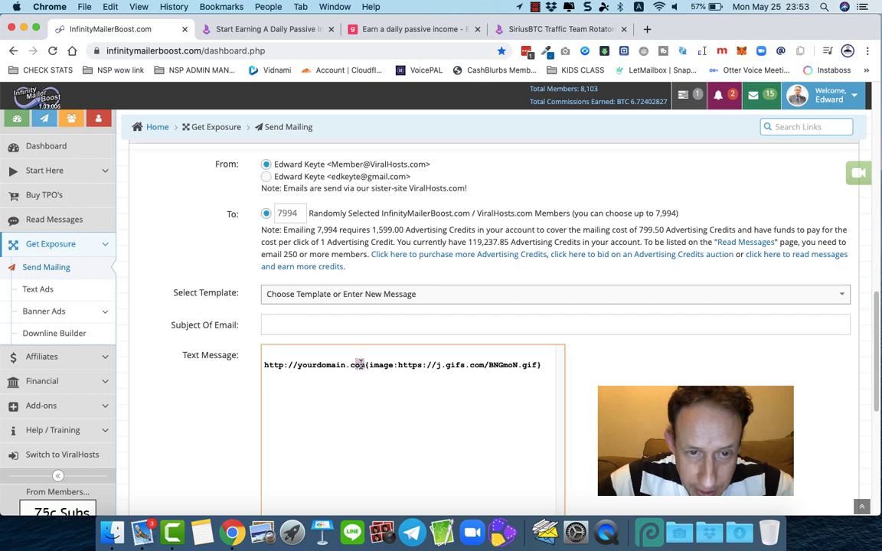
pyautogui.press('super+v')
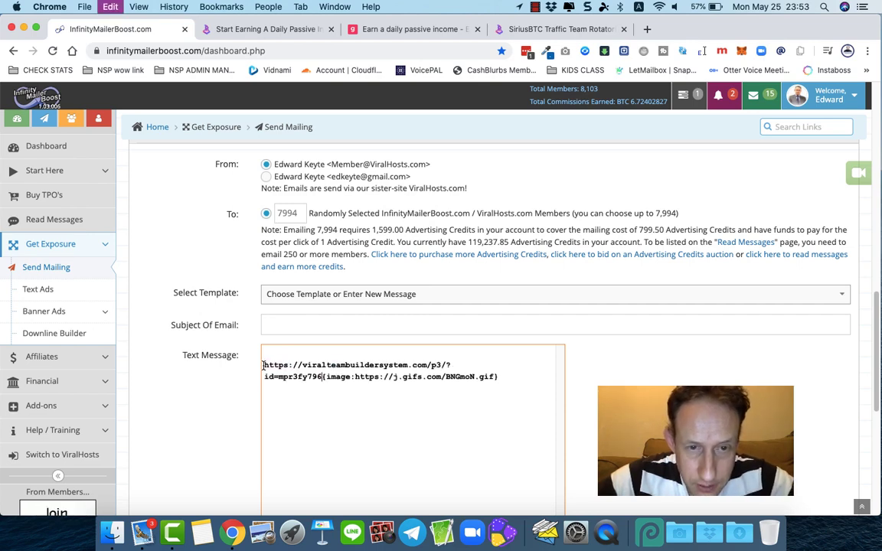
pyautogui.moveTo(266, 366); pyautogui.dragTo(386, 398)
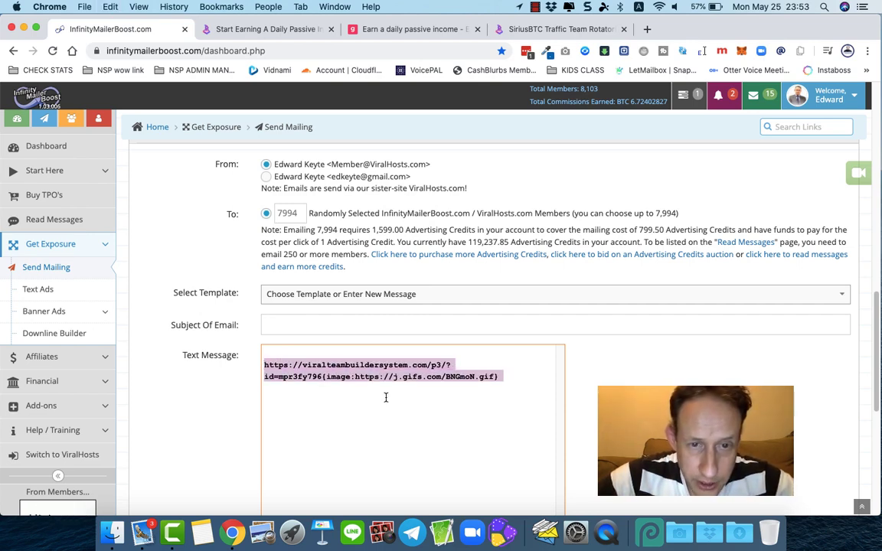
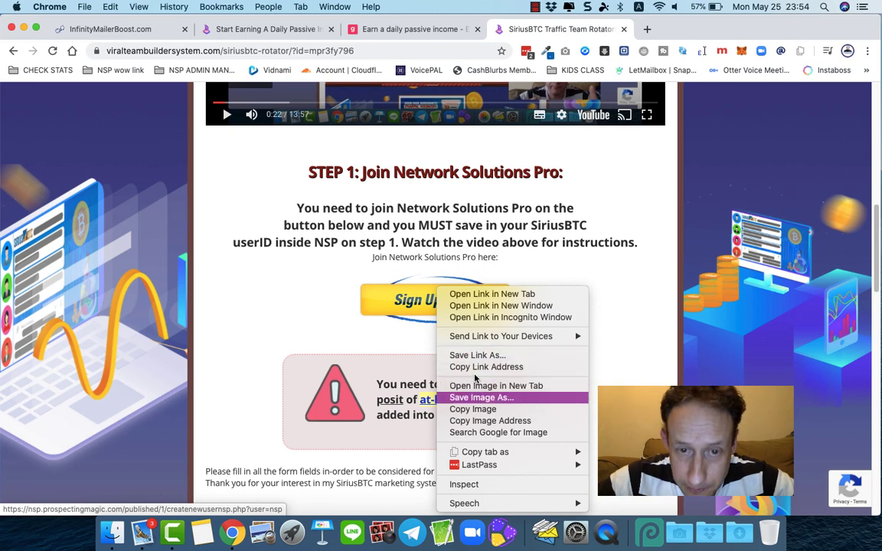
# Copy the image address of the yellow Sign Up Now button from the SiriusBTC rotator page and paste it below the linked GIF in the text message
pyautogui.click(475, 420)
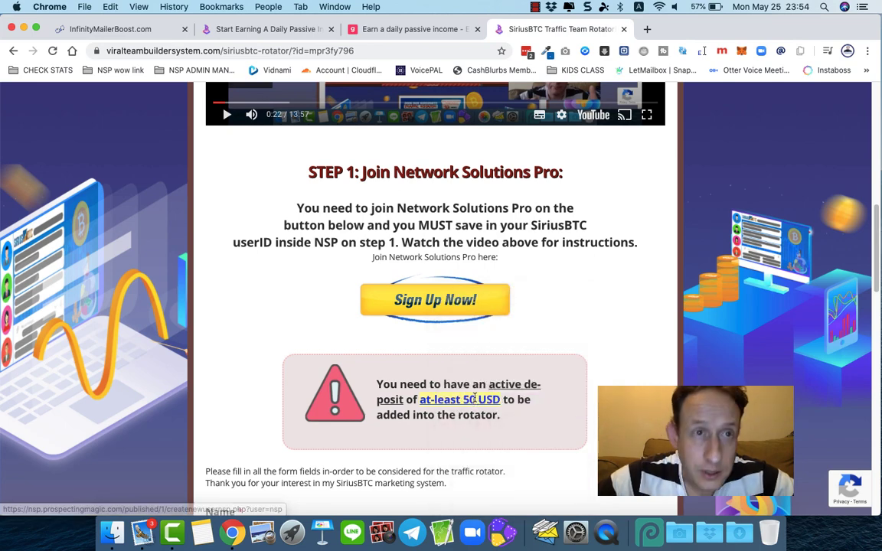
pyautogui.click(142, 31)
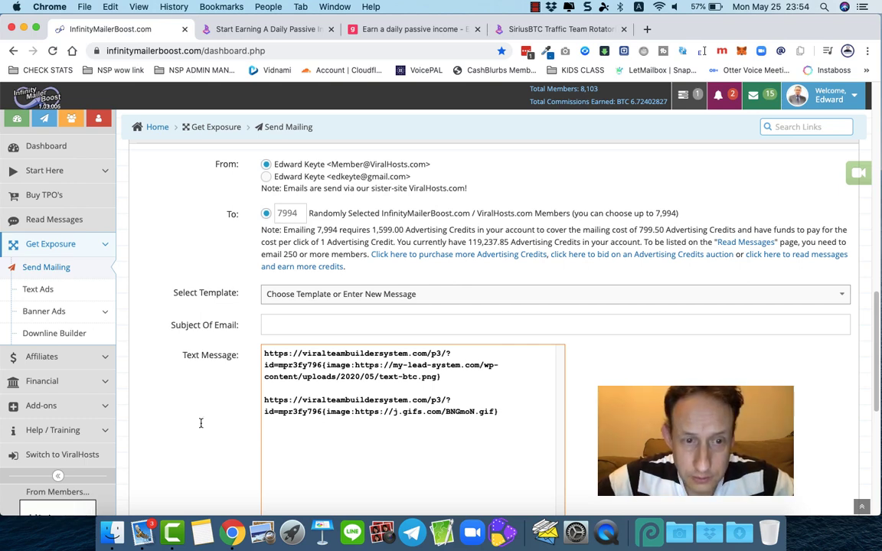
pyautogui.scroll(-3, 287, 441)
pyautogui.press('super+v')
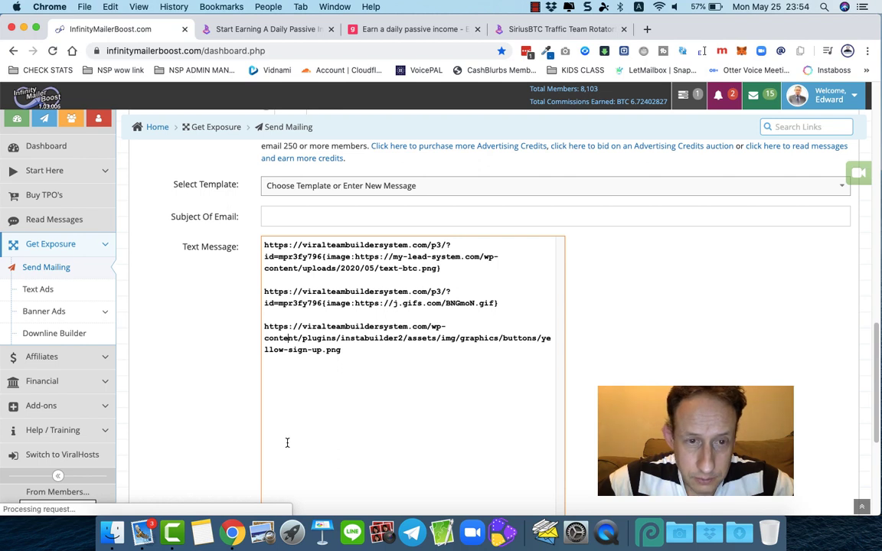
pyautogui.press('super+z')
pyautogui.press('super+v')
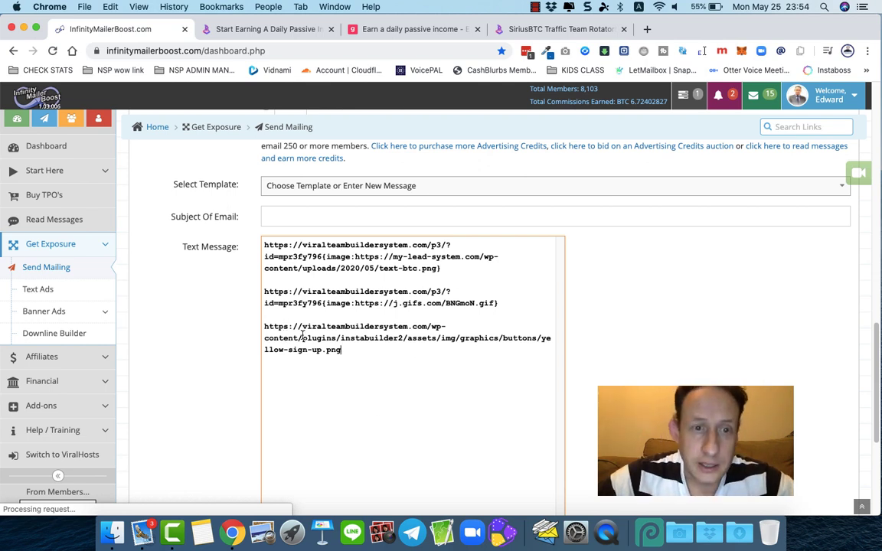
# Duplicate the linked GIF entry in the text message, placing the copy between the original and the button's image URL
pyautogui.tripleClick(345, 303)
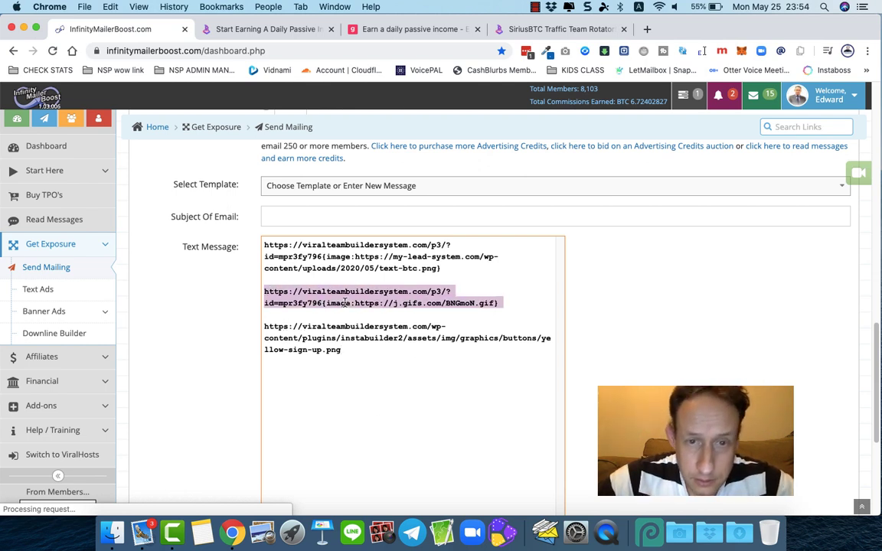
pyautogui.press('super+c')
pyautogui.click(503, 303)
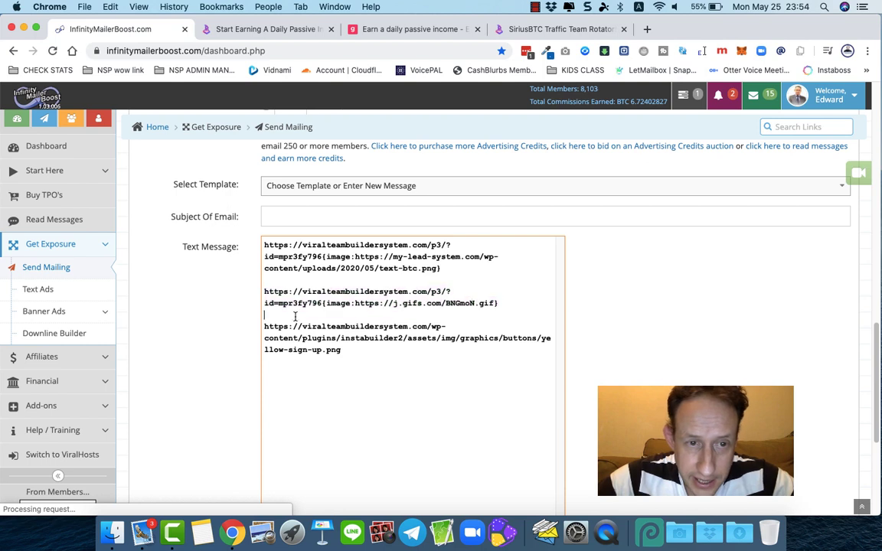
pyautogui.press('Return')
pyautogui.press('super+v')
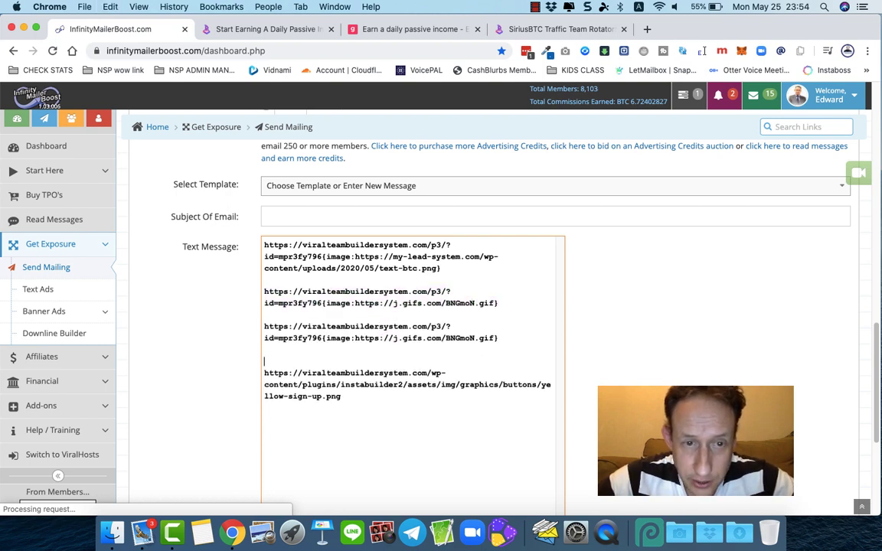
# Cut the yellow-sign-up.png URL from its own line and paste it over the GIF URL in the duplicated {image:} tag
pyautogui.moveTo(264, 373); pyautogui.dragTo(337, 396)
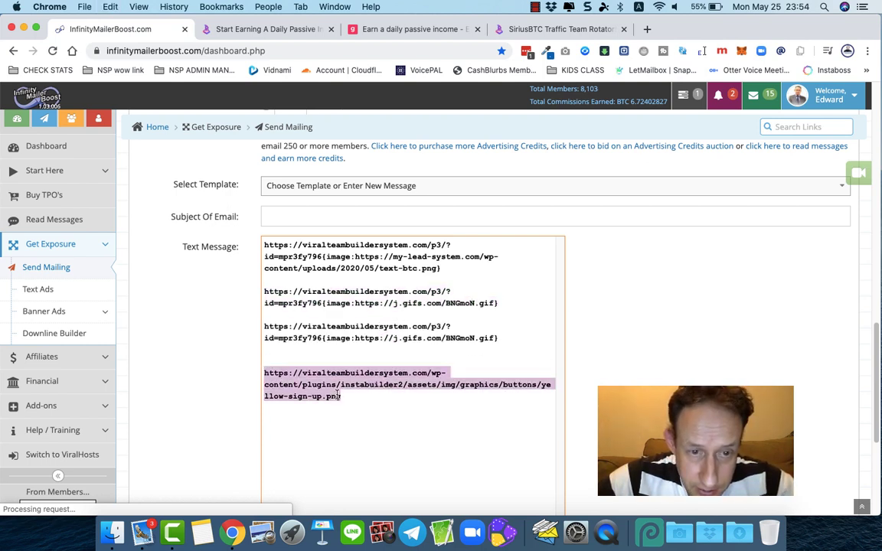
pyautogui.press('super+x')
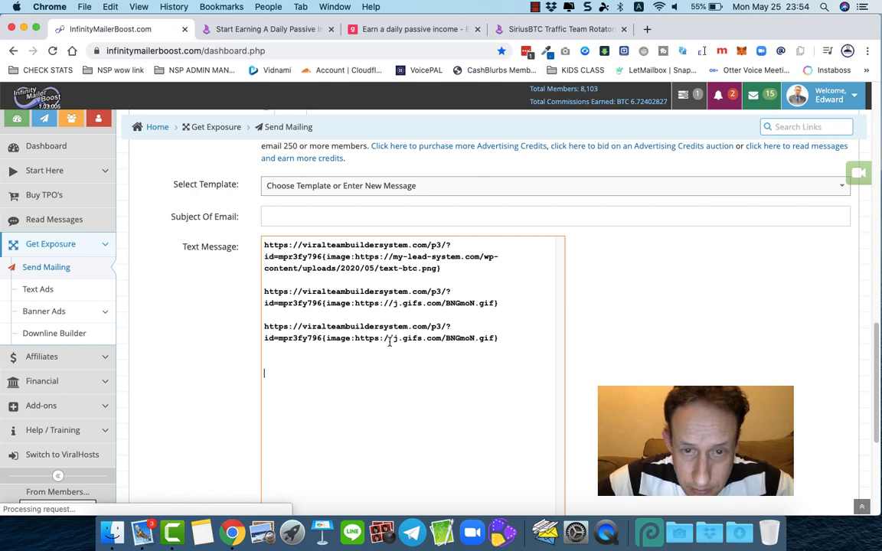
pyautogui.moveTo(495, 338); pyautogui.dragTo(357, 338)
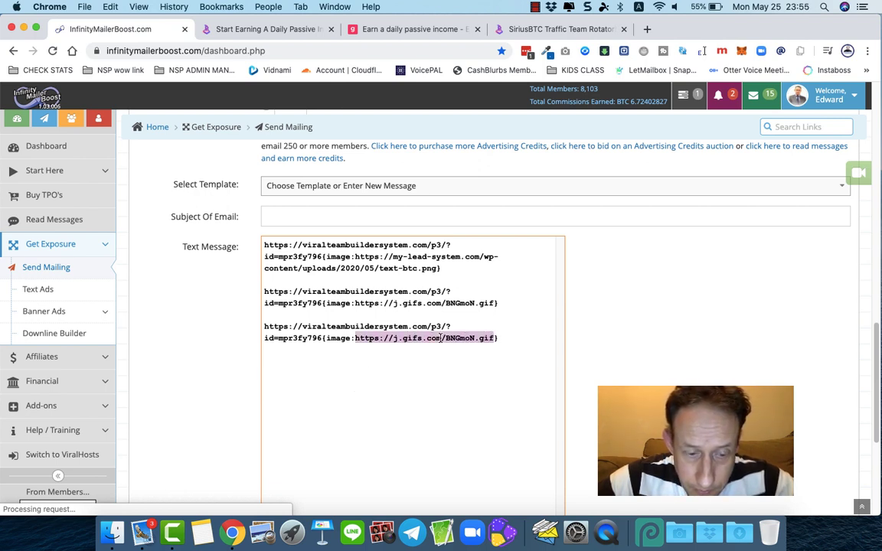
pyautogui.press('super+v')
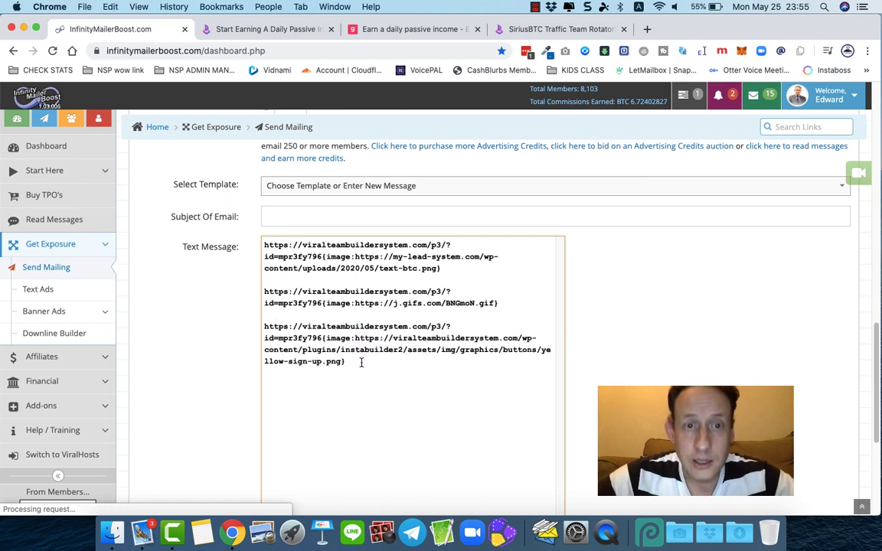
# Enter "Hands Free Passive Income Platform Earn By This Time Tomorrow..." as the subject of the email
pyautogui.scroll(5, 202, 247)
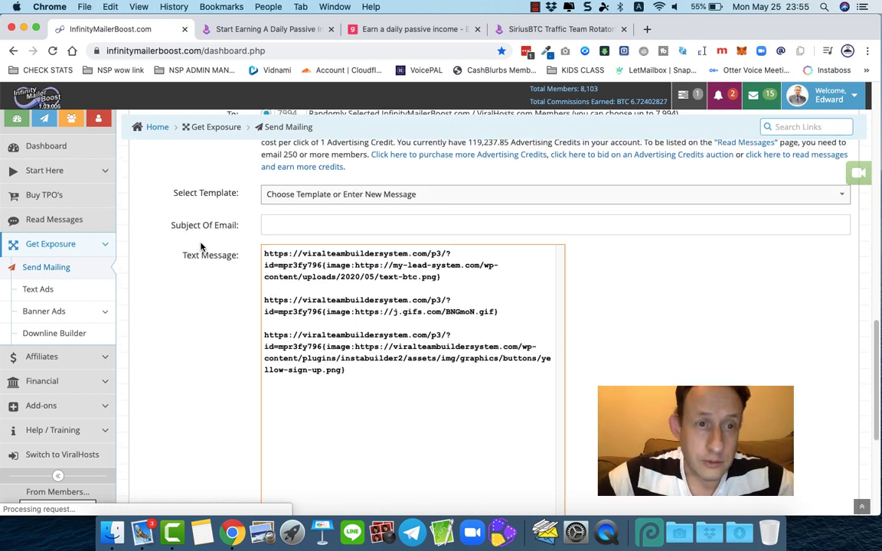
pyautogui.scroll(-4, 201, 247)
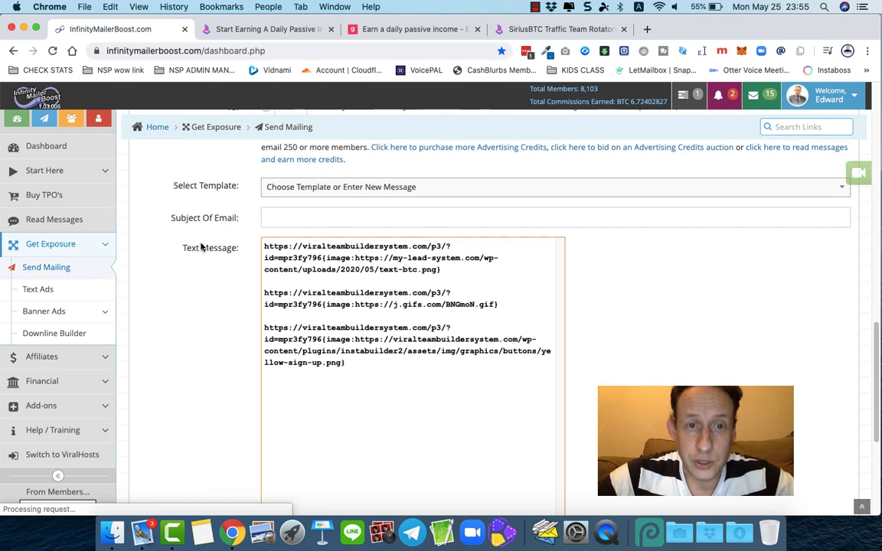
pyautogui.scroll(2, 200, 244)
pyautogui.click(303, 250)
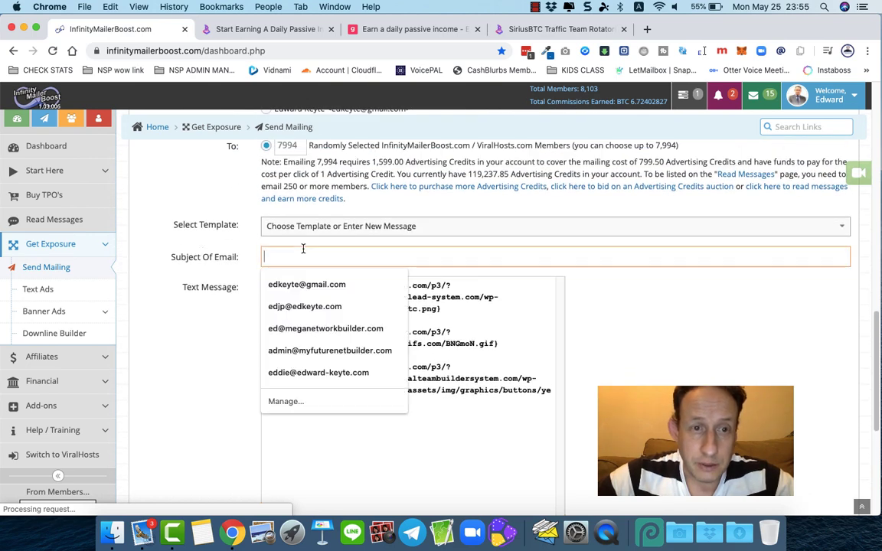
pyautogui.click(301, 258)
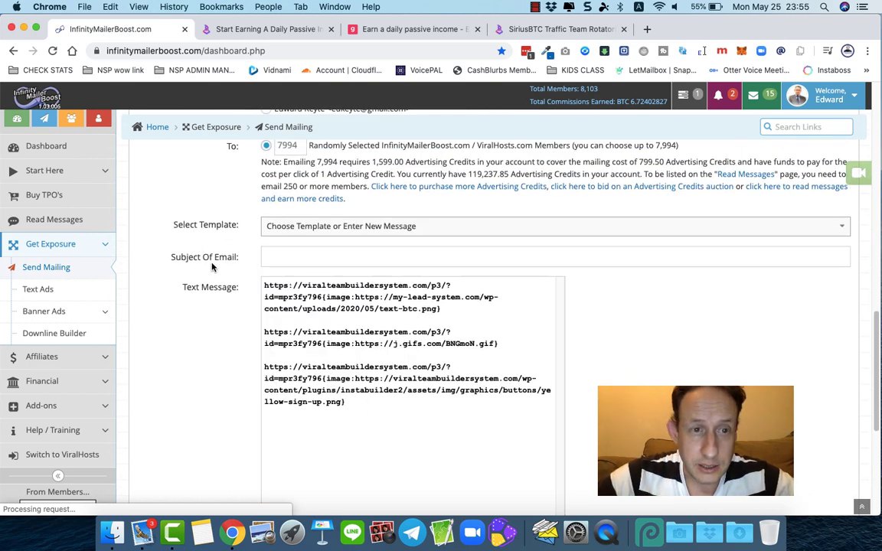
pyautogui.click(281, 257)
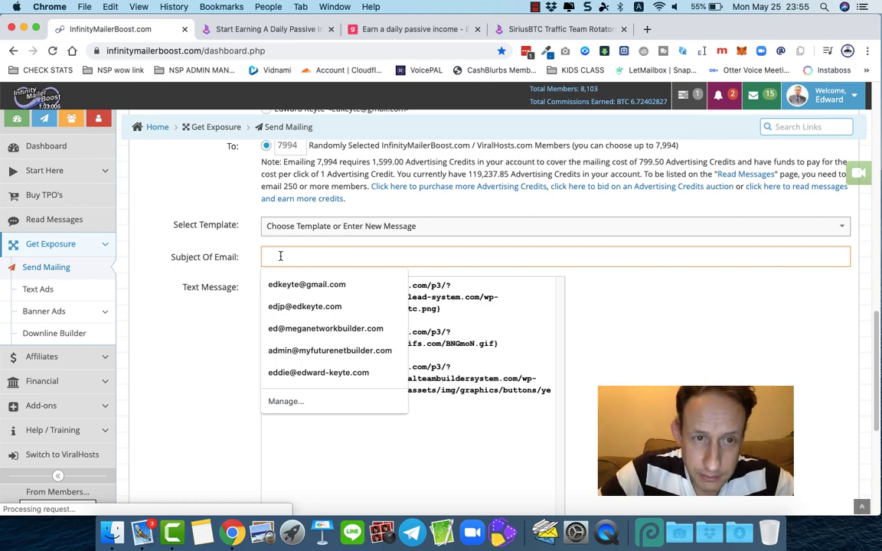
pyautogui.write('Ha')
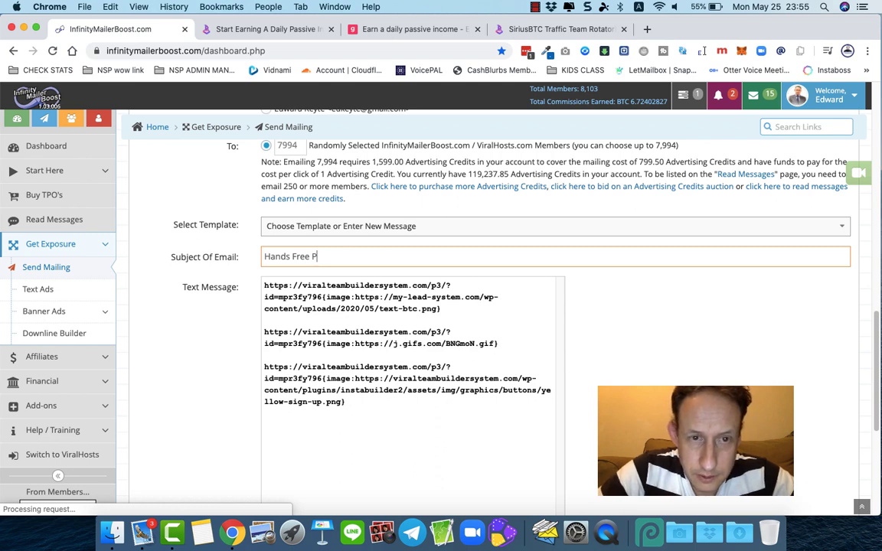
pyautogui.write('nds Free P')
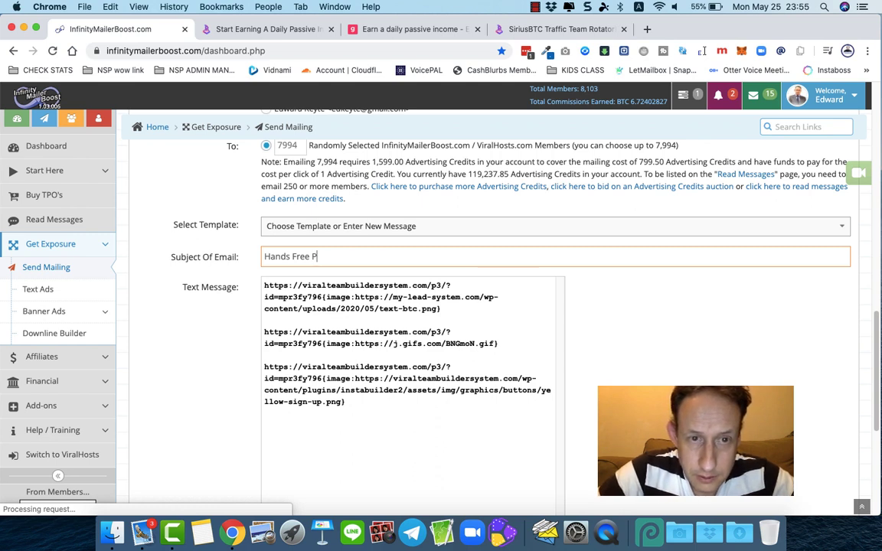
pyautogui.write('assive  Inc')
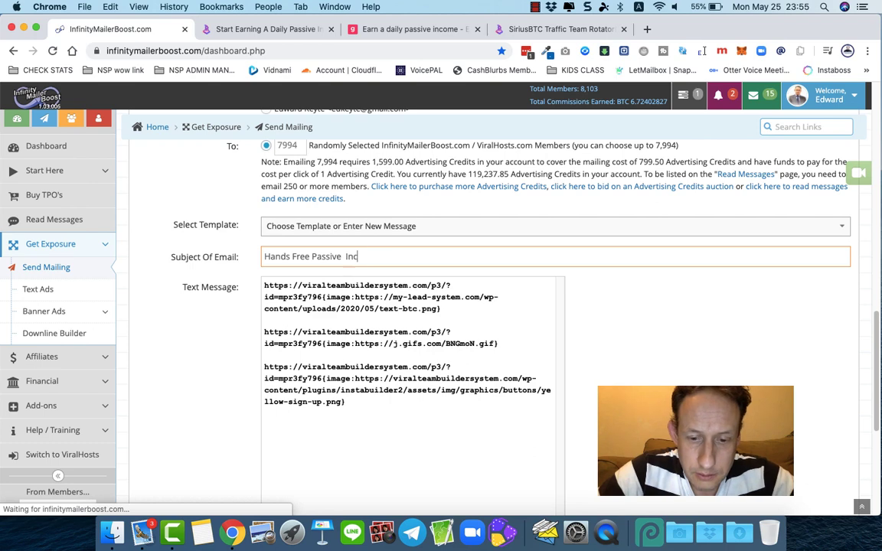
pyautogui.write('ome Pla')
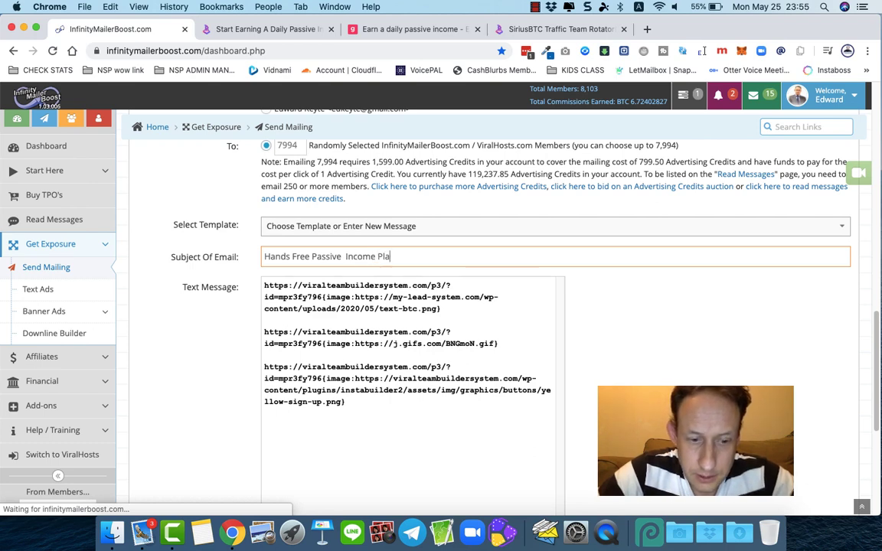
pyautogui.write('tform Earn')
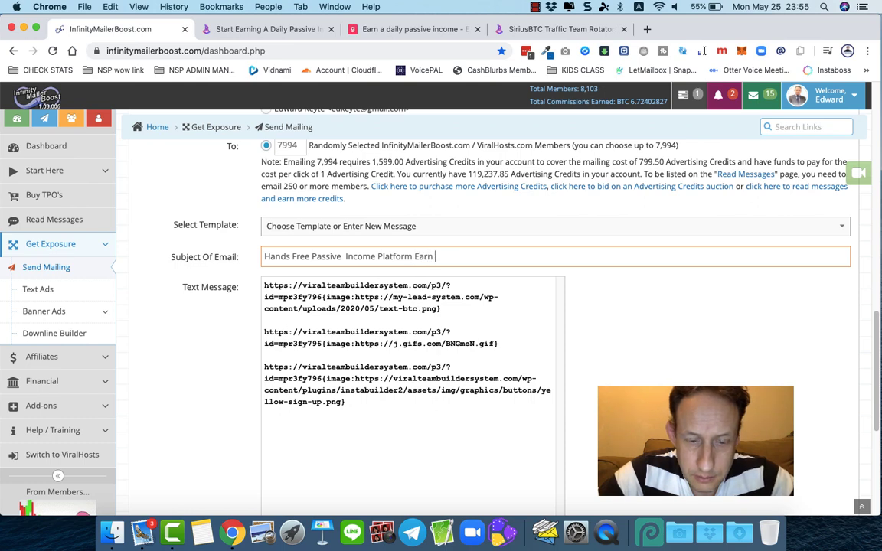
pyautogui.write(' By This')
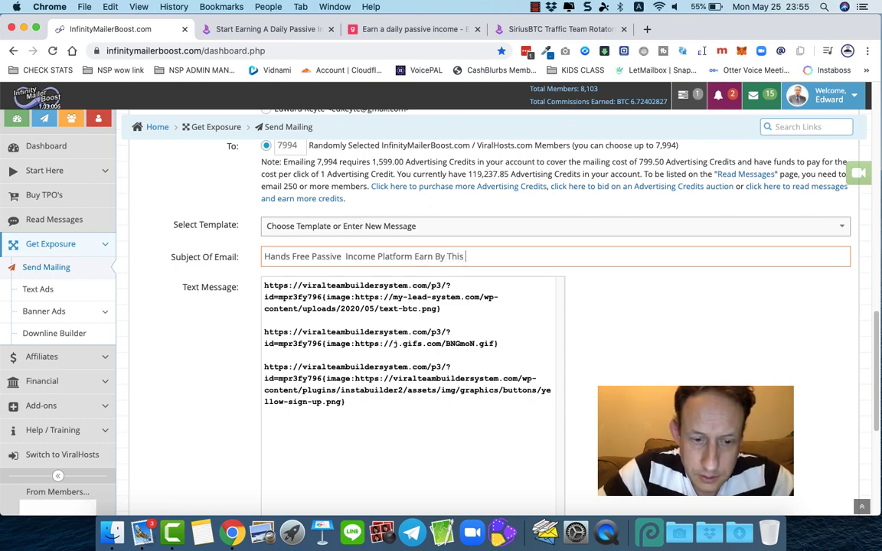
pyautogui.write(' Time To')
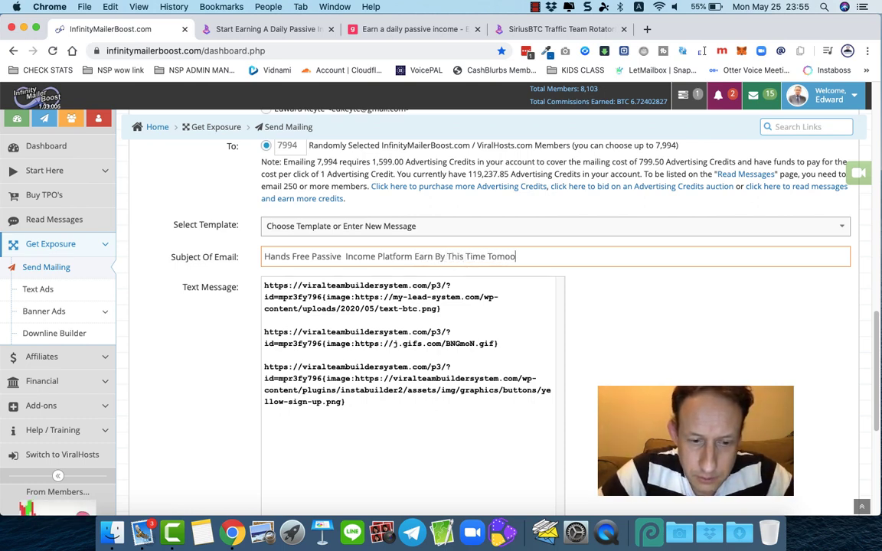
pyautogui.write('morrow...')
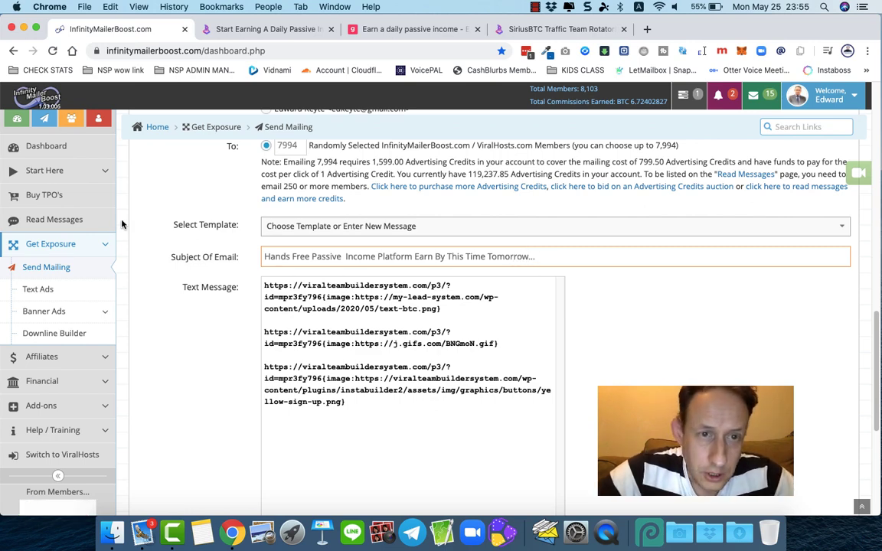
# Copy the {firstname} tag from the mailing rules and insert it, followed by a comma, at the start of the email subject
pyautogui.scroll(10, 214, 237)
pyautogui.scroll(4, 222, 257)
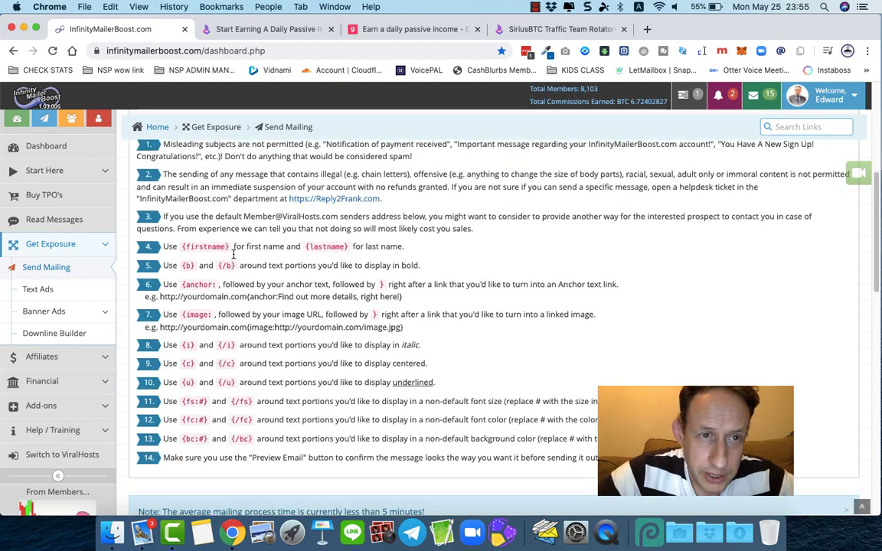
pyautogui.moveTo(182, 258); pyautogui.dragTo(235, 261)
pyautogui.press('super+c')
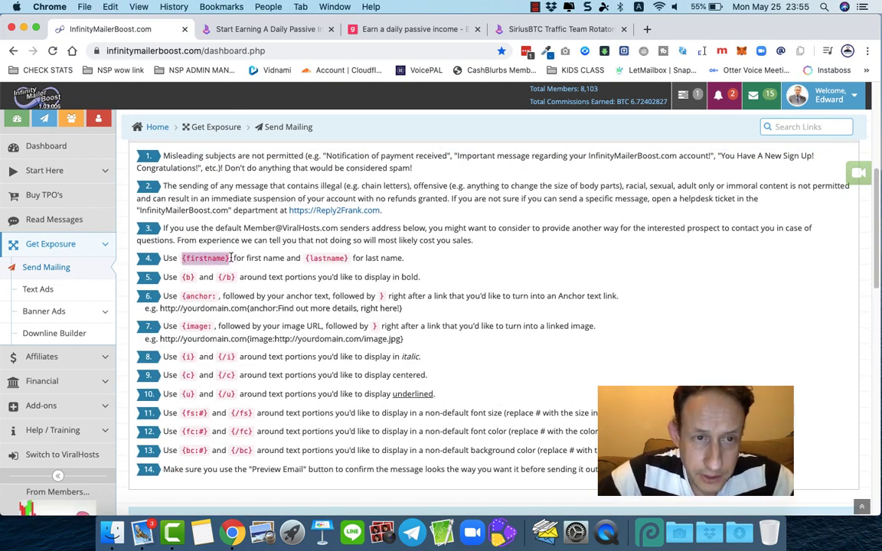
pyautogui.scroll(-12, 230, 288)
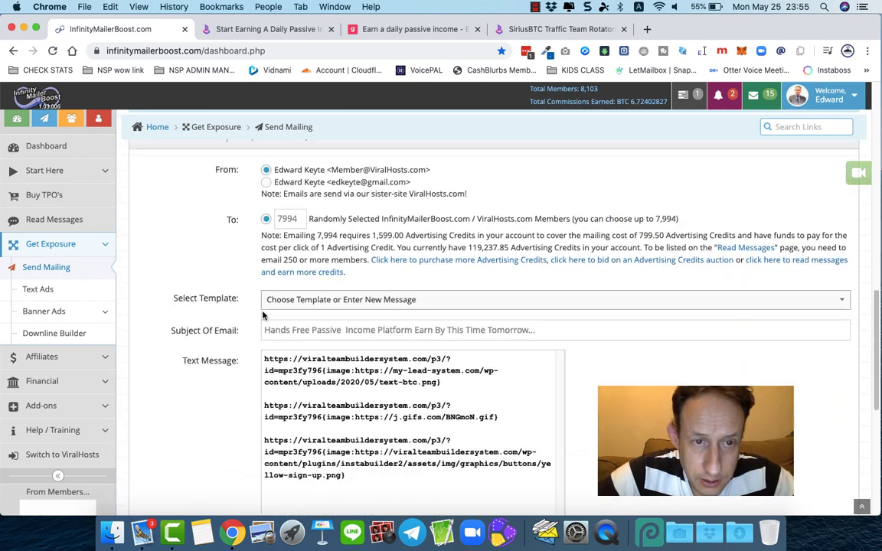
pyautogui.click(263, 330)
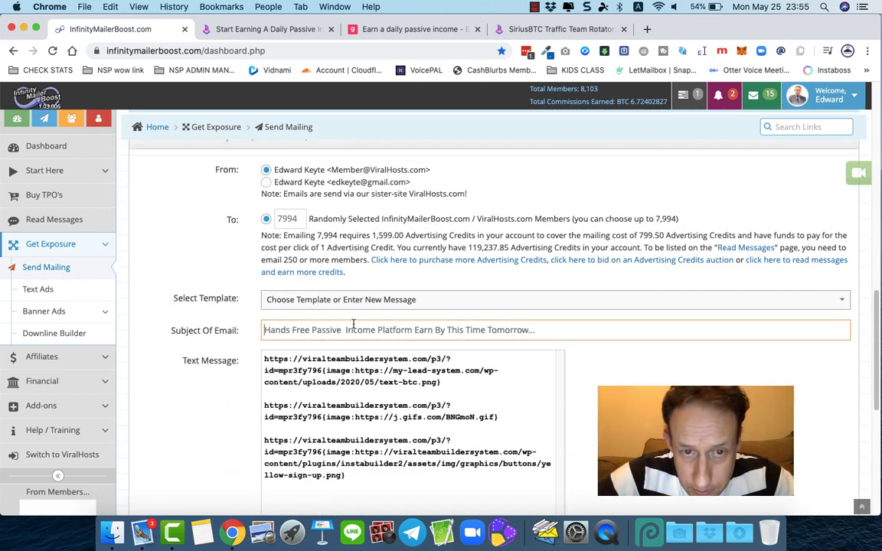
pyautogui.press('super+v')
pyautogui.write(',')
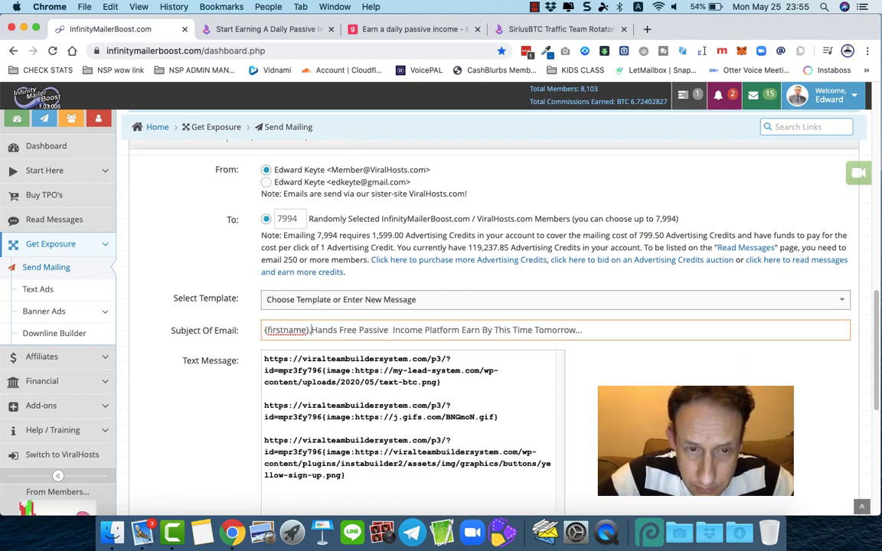
# Preview the email to check the personalized subject, headline image, GIF and Sign Up Now button
pyautogui.scroll(-4, 230, 366)
pyautogui.scroll(-4, 228, 366)
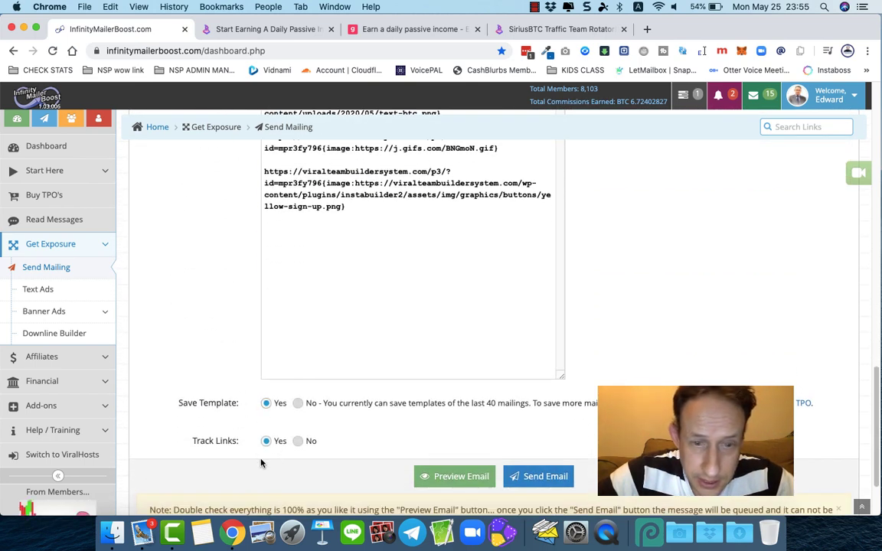
pyautogui.click(454, 479)
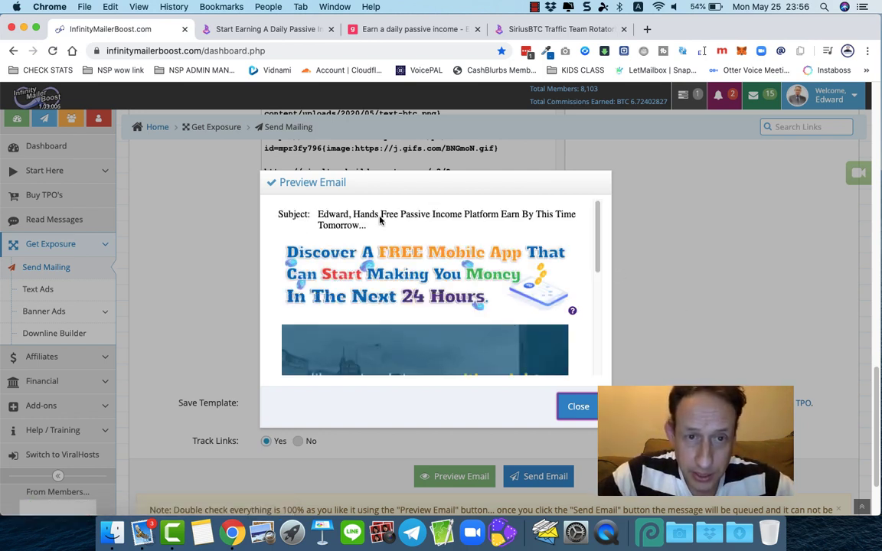
pyautogui.moveTo(598, 260); pyautogui.dragTo(599, 344)
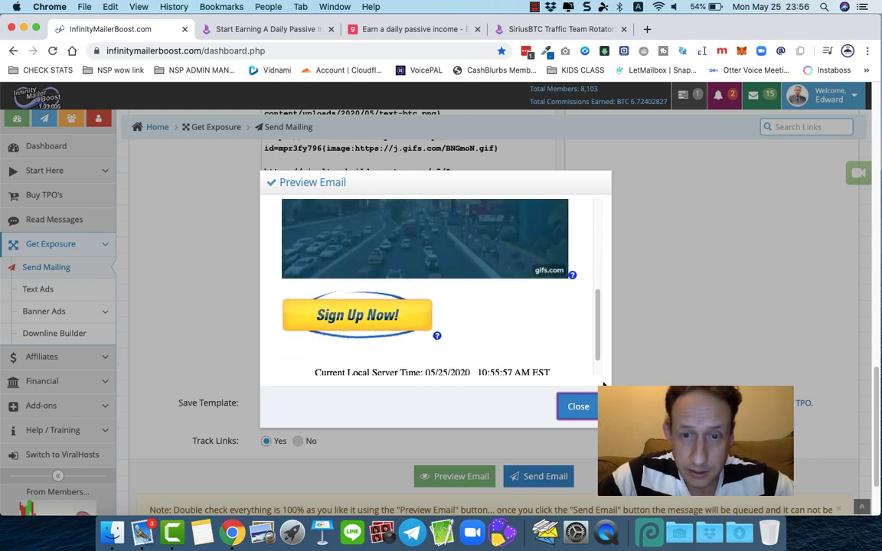
pyautogui.click(580, 407)
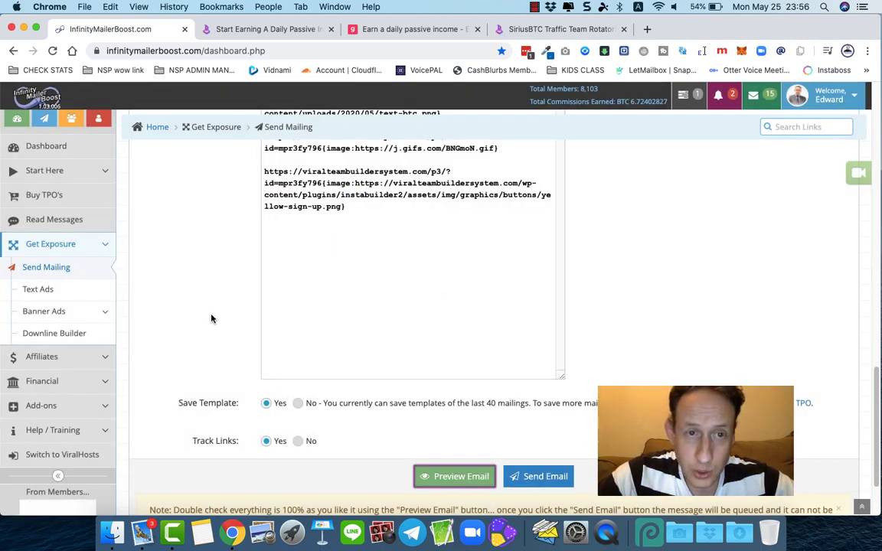
# Copy the centering tags "{c} and {/c}" from the mailing rules and paste them on a new line above the text message's first link
pyautogui.scroll(10, 210, 317)
pyautogui.scroll(3, 212, 319)
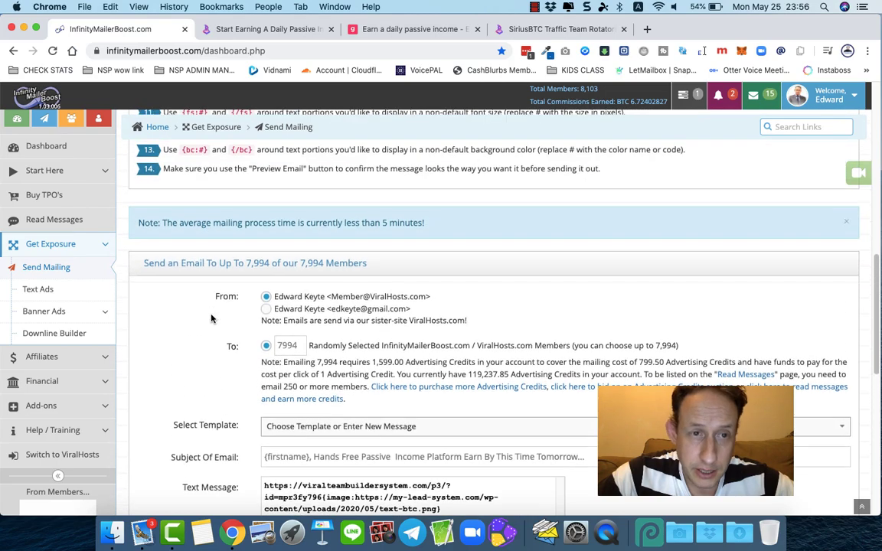
pyautogui.scroll(4, 211, 315)
pyautogui.scroll(3, 211, 315)
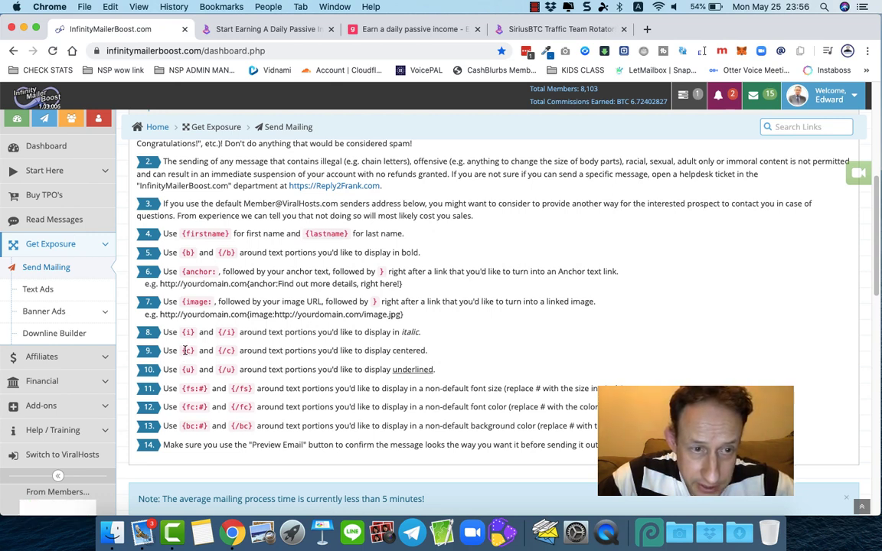
pyautogui.moveTo(182, 351); pyautogui.dragTo(237, 349)
pyautogui.press('cmd+c')
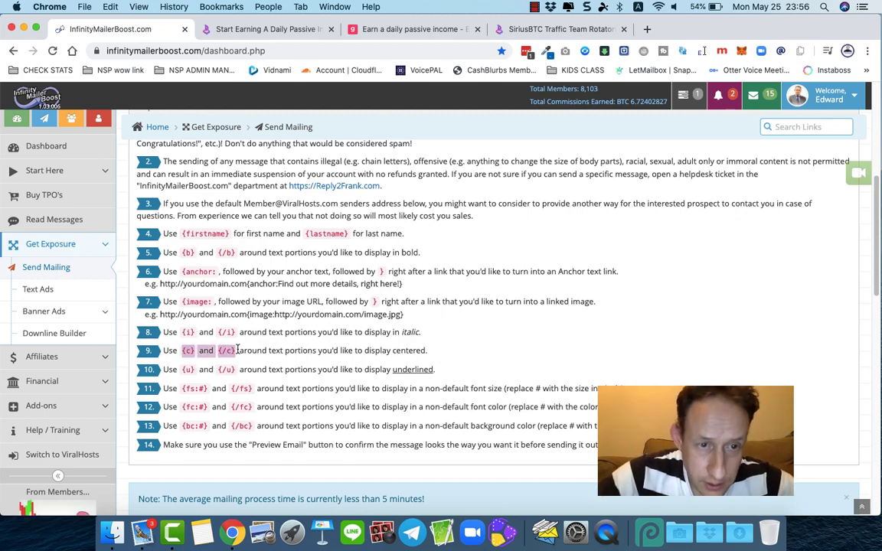
pyautogui.scroll(-10, 237, 350)
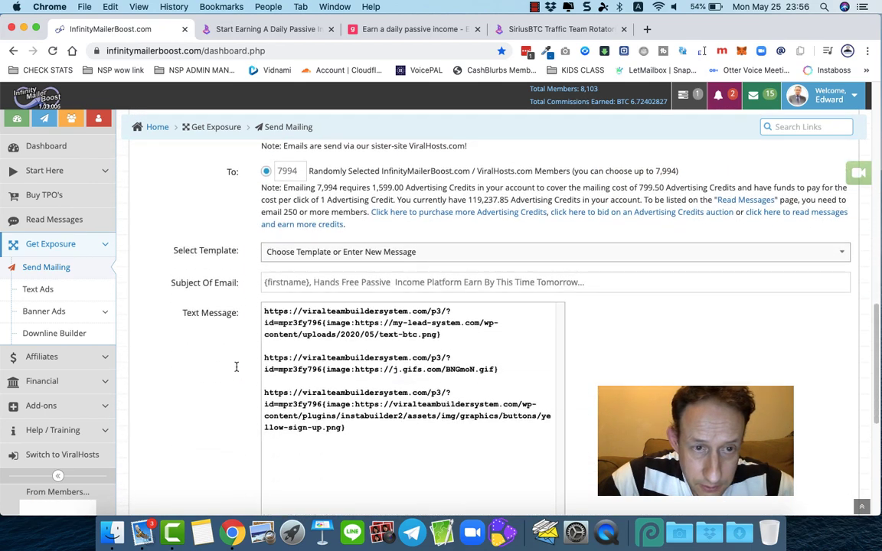
pyautogui.click(267, 307)
pyautogui.press('Return')
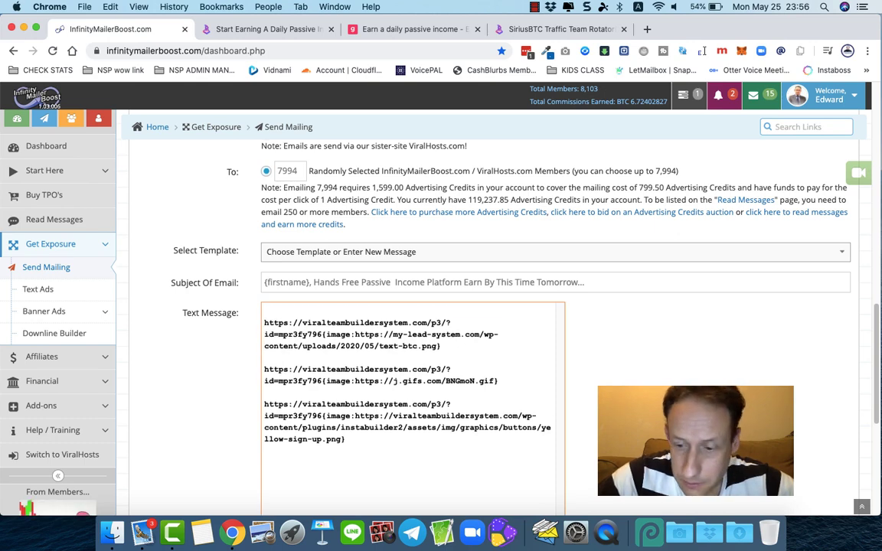
pyautogui.press('cmd+v')
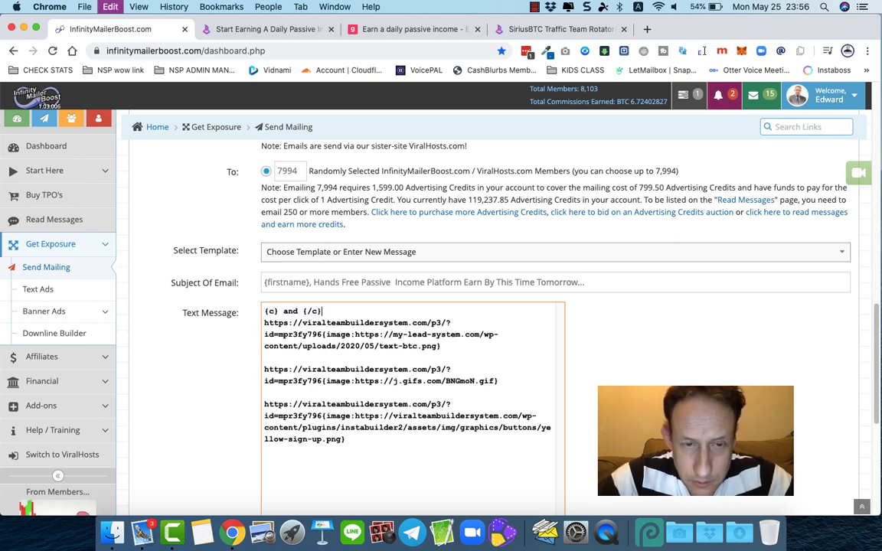
# Delete the word "and" between the centering tags and move {/c} to its own line below the yellow-sign-up.png entry
pyautogui.doubleClick(290, 311)
pyautogui.press('BackSpace')
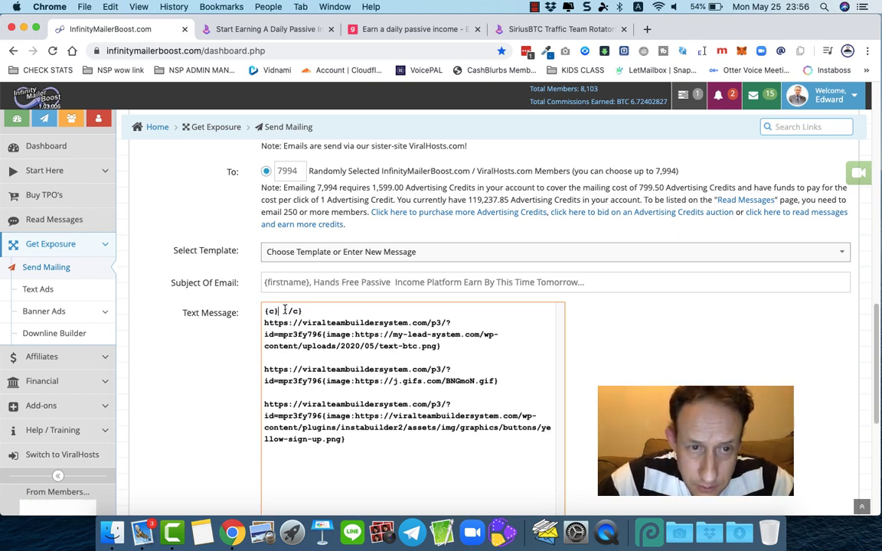
pyautogui.moveTo(285, 310); pyautogui.dragTo(307, 310)
pyautogui.press('cmd+x')
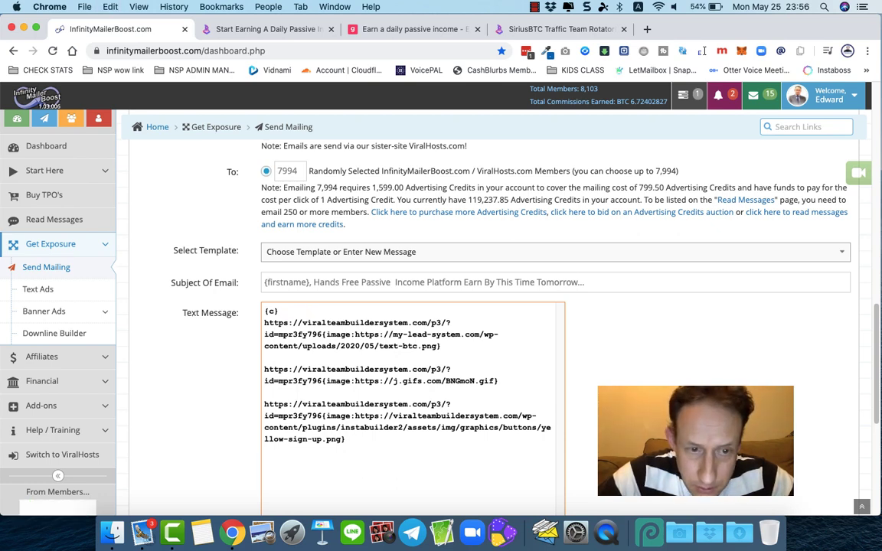
pyautogui.press('super+v')
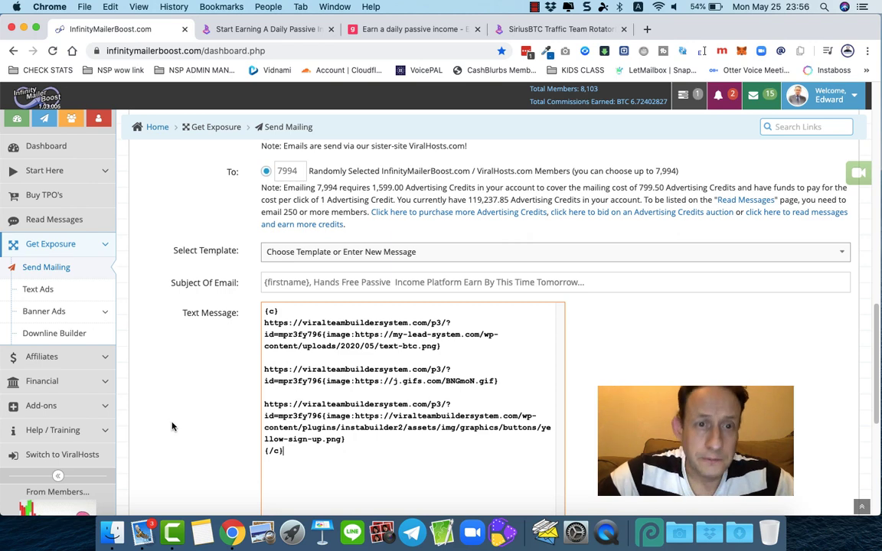
# Preview the email again to check the centered layout of the message
pyautogui.scroll(-3, 172, 427)
pyautogui.scroll(-6, 172, 426)
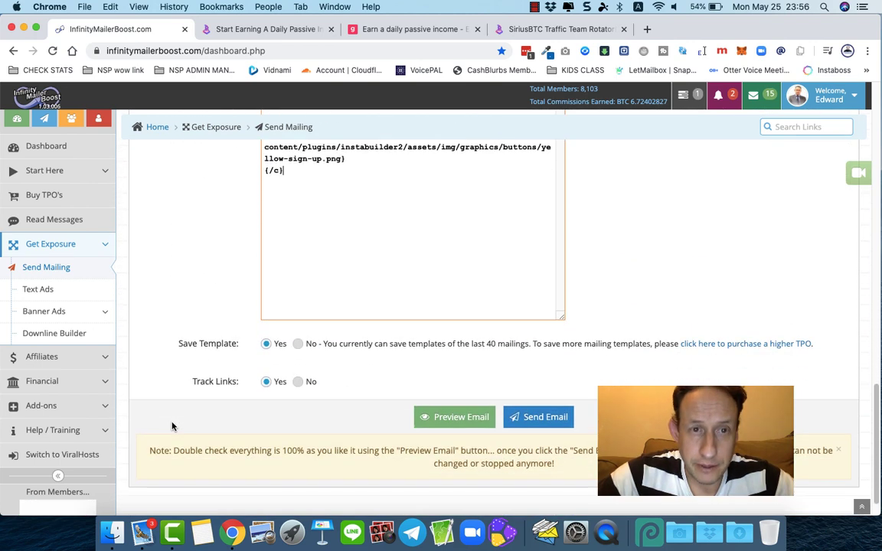
pyautogui.click(460, 417)
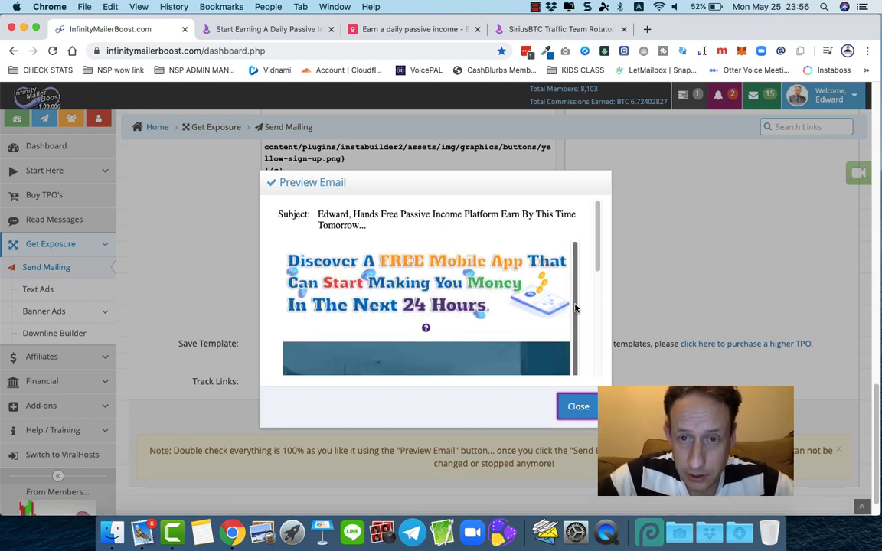
pyautogui.moveTo(599, 256)
pyautogui.mouseDown()
pyautogui.moveTo(587, 375)
pyautogui.moveTo(594, 253)
pyautogui.mouseUp()
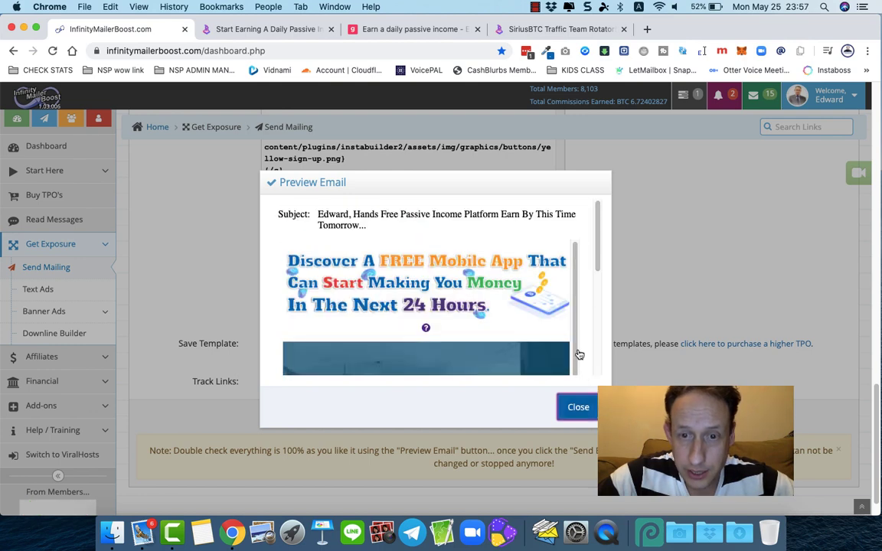
pyautogui.click(576, 407)
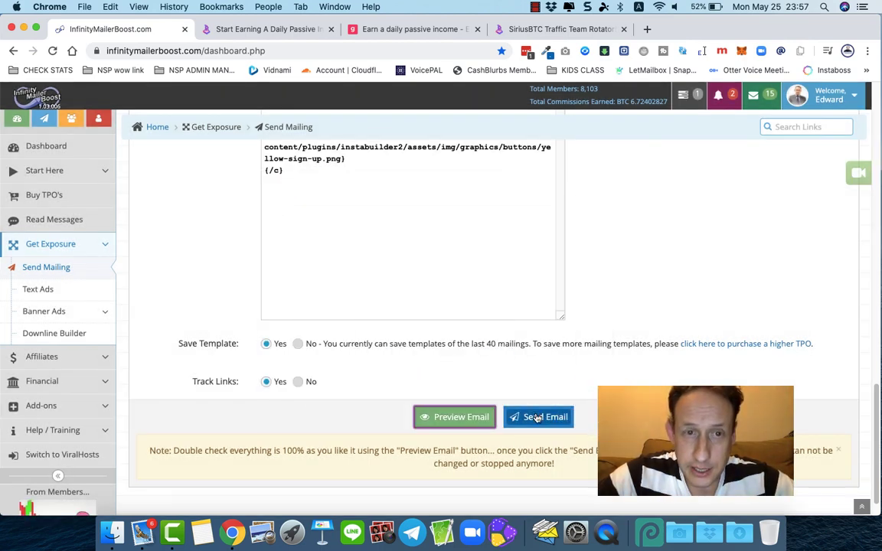
# Send the email to the 7,994 randomly selected members and check the scheduling result
pyautogui.click(538, 418)
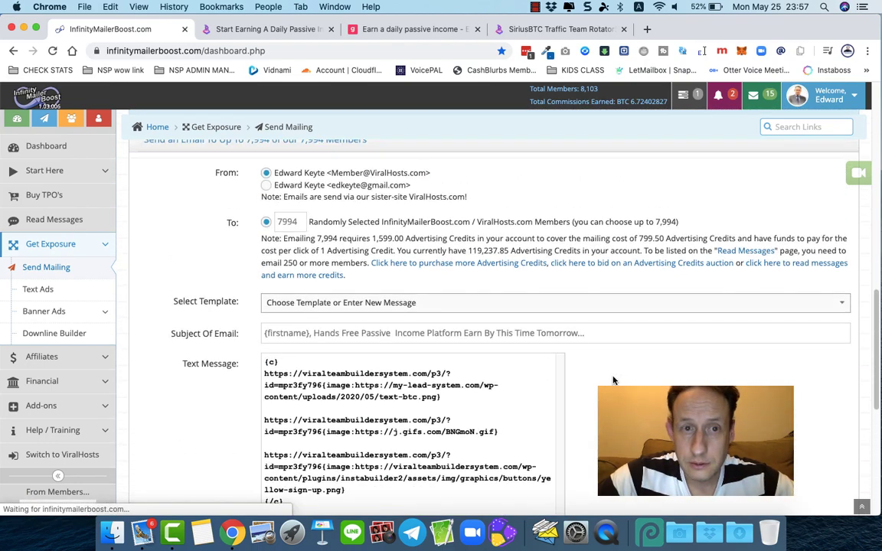
pyautogui.scroll(-5, 612, 380)
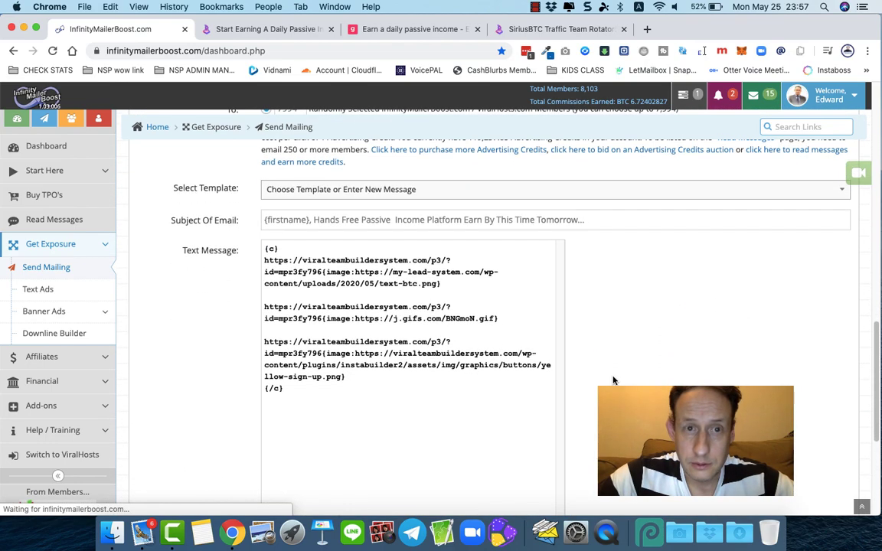
pyautogui.scroll(-6, 612, 379)
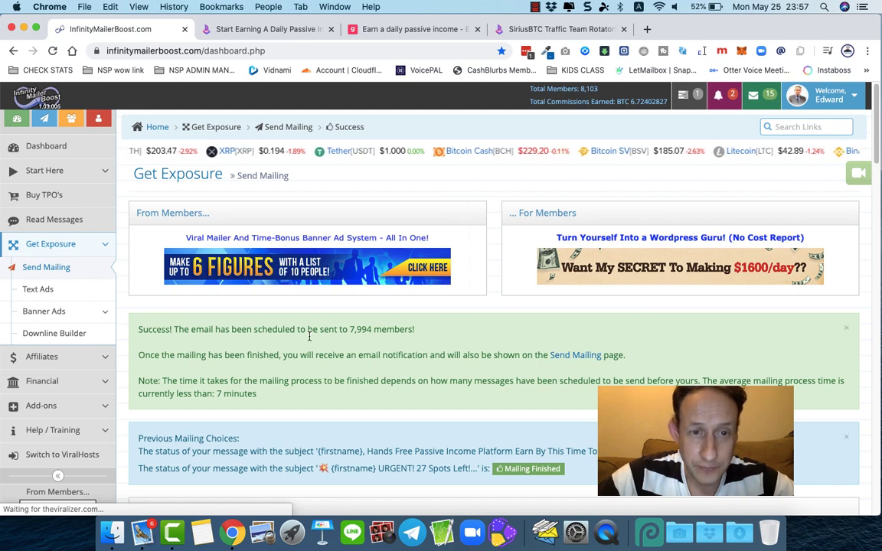
pyautogui.moveTo(371, 329); pyautogui.dragTo(350, 329)
pyautogui.click(350, 330)
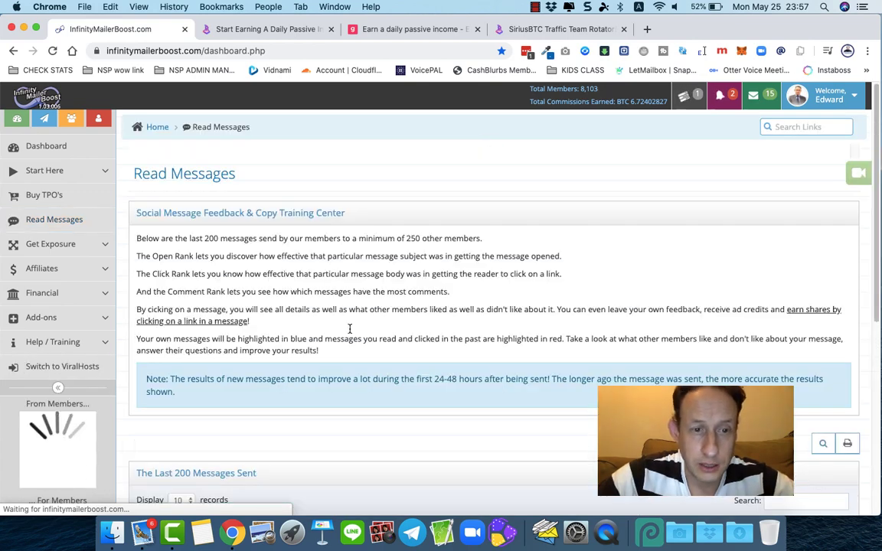
# Open the details of the newly sent mailing in the list of the last 200 messages and review its headline image and GIF
pyautogui.scroll(-5, 350, 329)
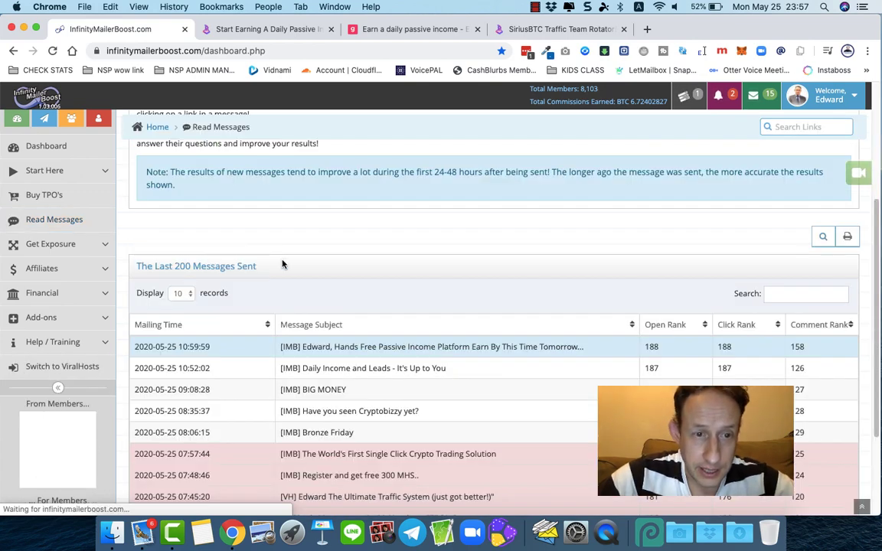
pyautogui.scroll(-2, 283, 265)
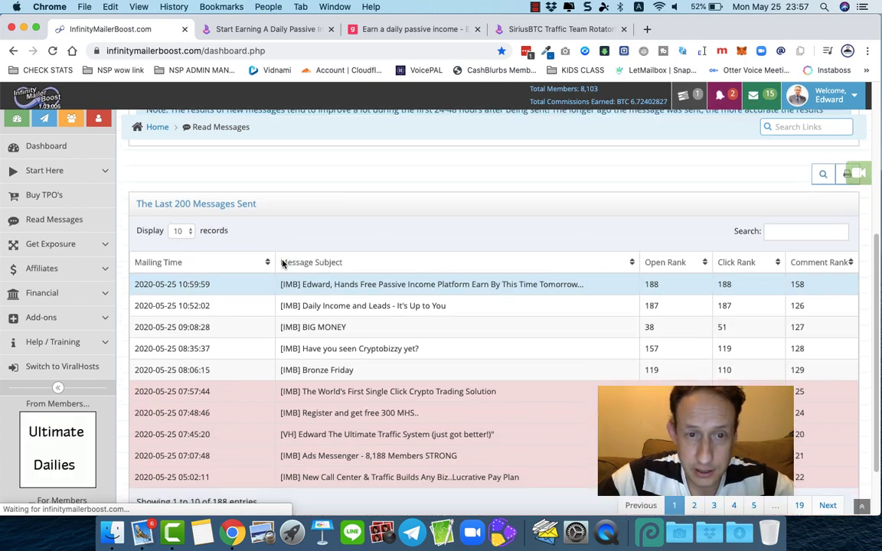
pyautogui.click(355, 283)
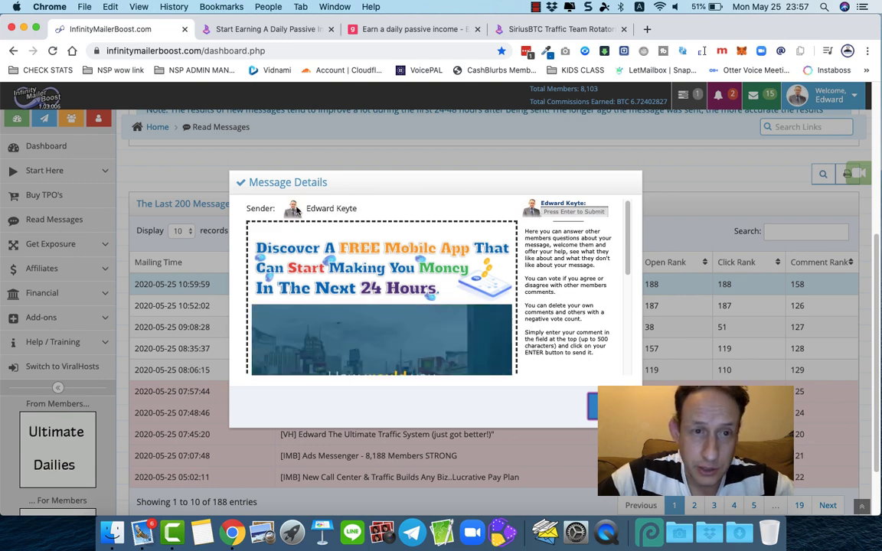
pyautogui.scroll(-8, 613, 276)
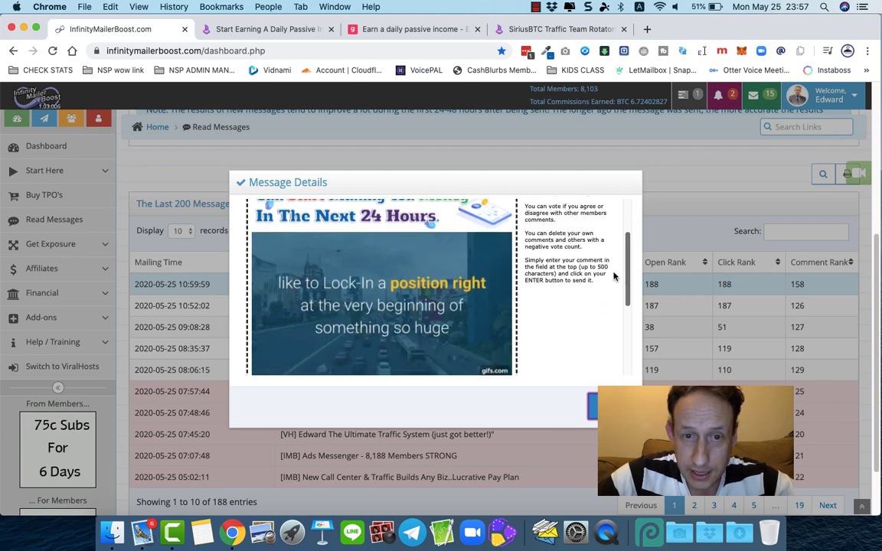
pyautogui.scroll(6, 614, 276)
pyautogui.scroll(2, 632, 284)
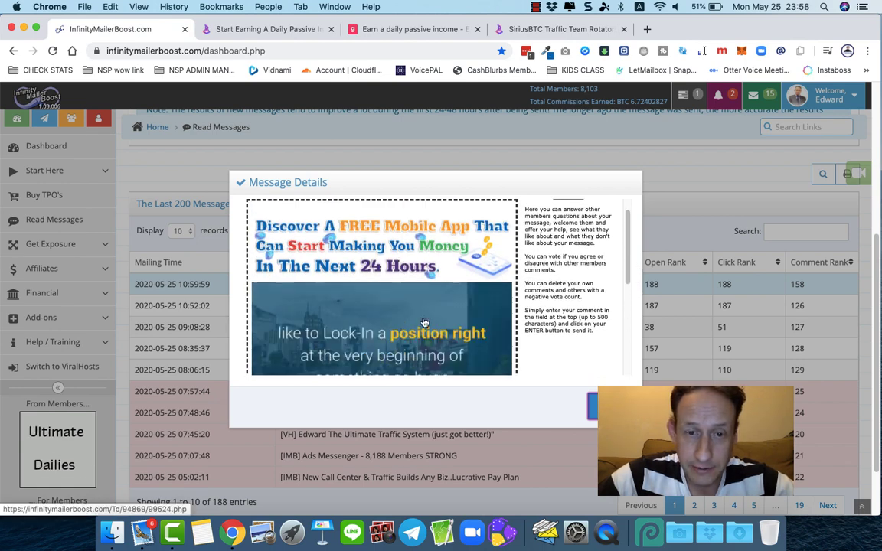
# Review the sent message's button and ranking statistics, and test the Sign Up Now! button by opening its landing page
pyautogui.scroll(-5, 569, 312)
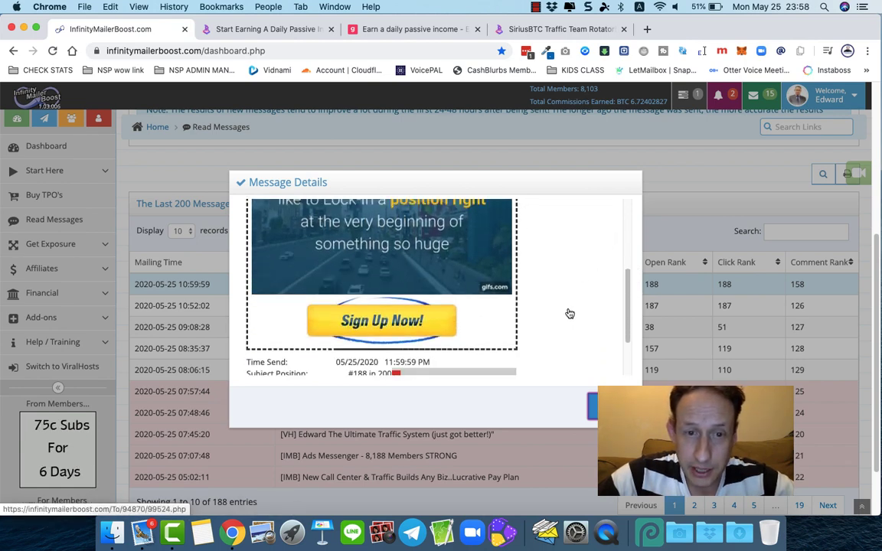
pyautogui.scroll(-3, 570, 313)
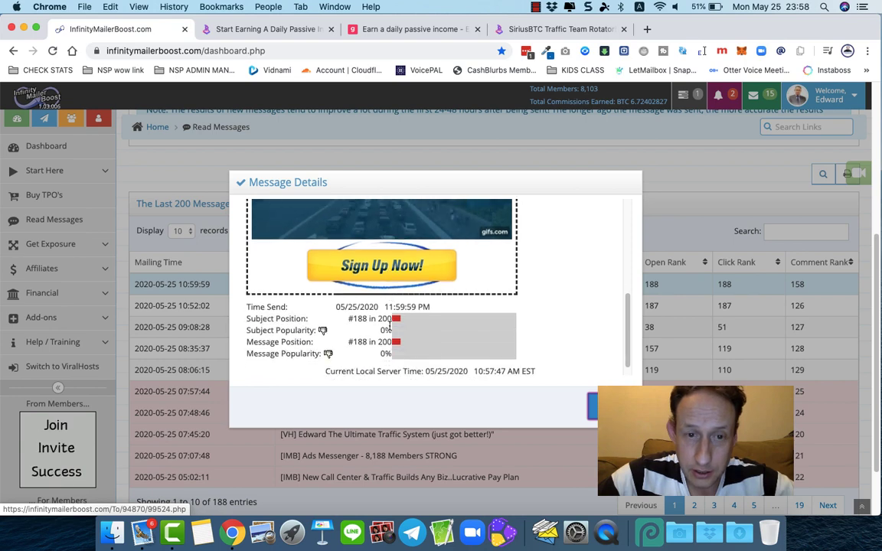
pyautogui.click(381, 267)
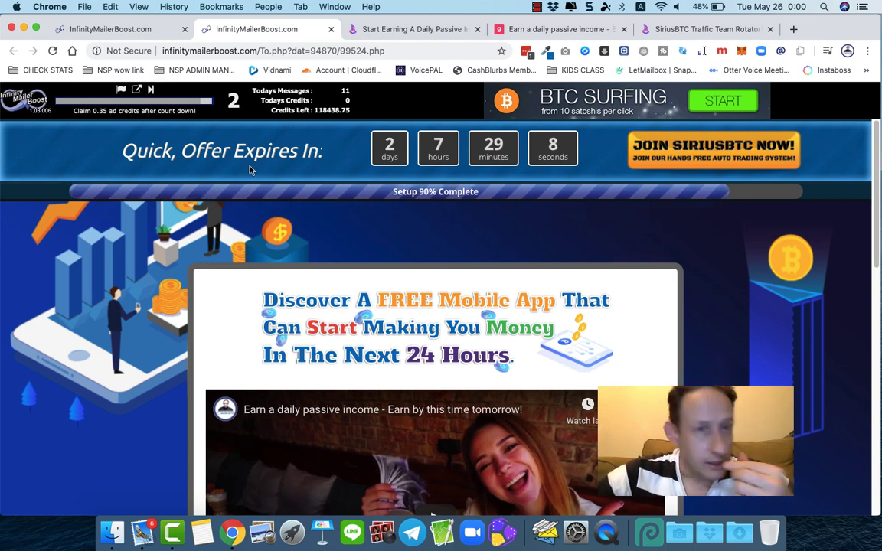
pyautogui.scroll(-1, 138, 269)
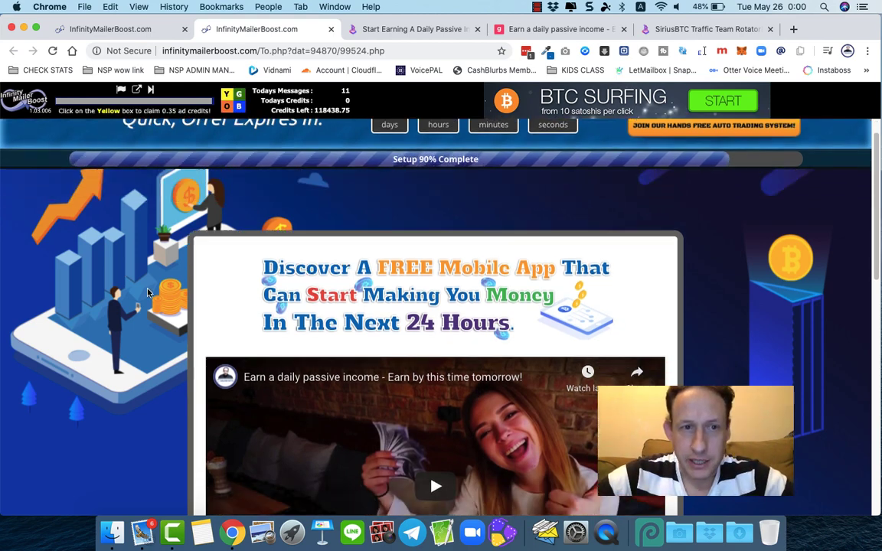
# Claim the ad credits on the landing page with the yellow box and submit the captcha answer to continue reading
pyautogui.scroll(-2, 147, 292)
pyautogui.scroll(4, 148, 291)
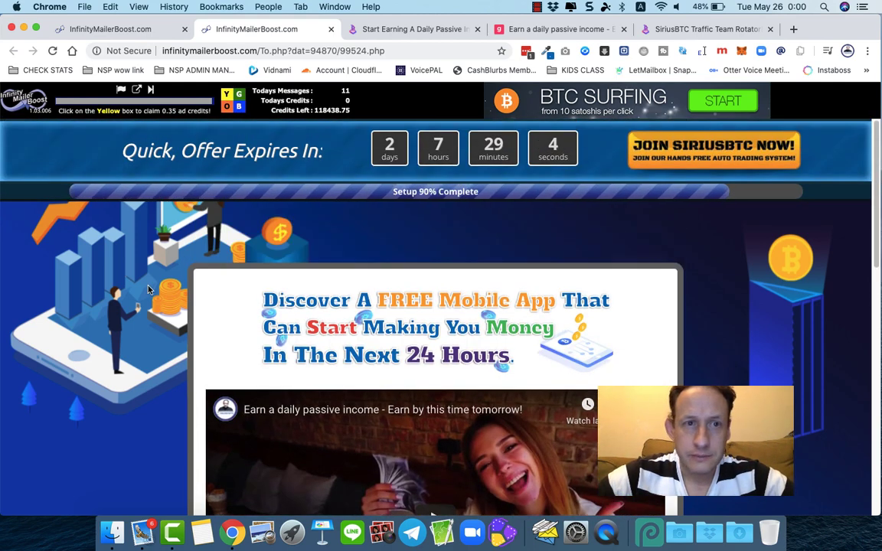
pyautogui.click(227, 94)
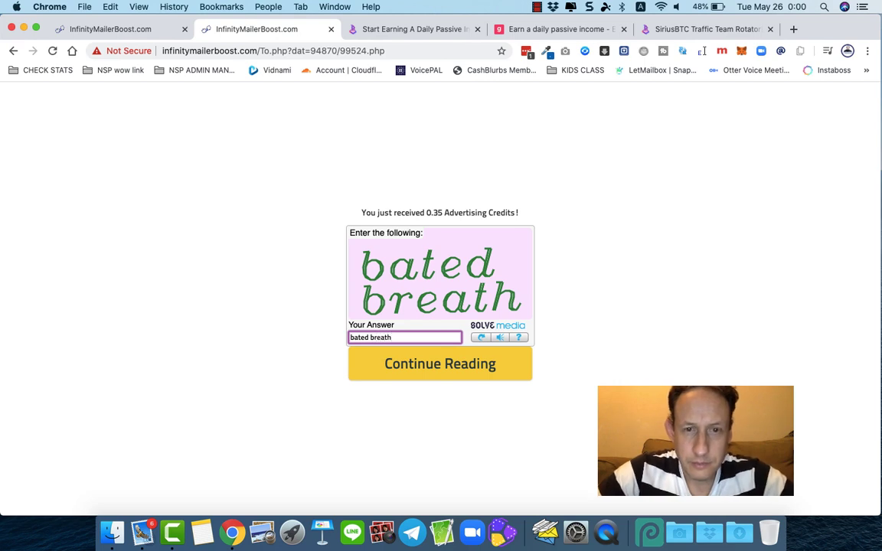
pyautogui.press('Return')
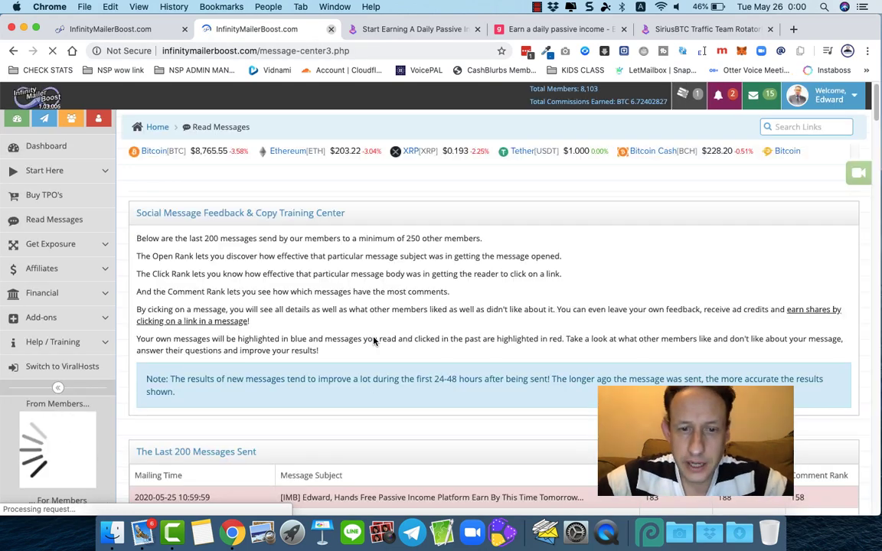
# Return to the sent message's details in the dashboard and recheck its headline image, GIF and Sign Up Now! button
pyautogui.scroll(-3, 374, 341)
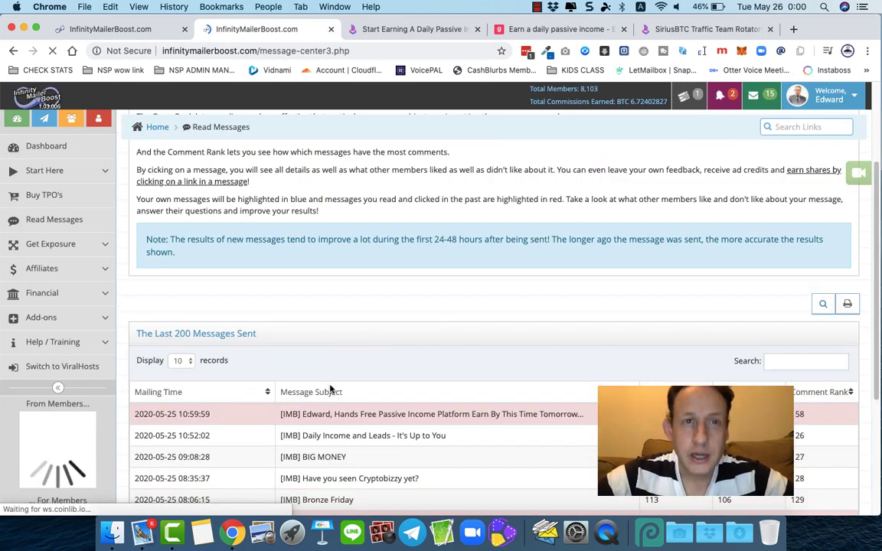
pyautogui.hotkey('ctrl', 'shift', 'Tab')
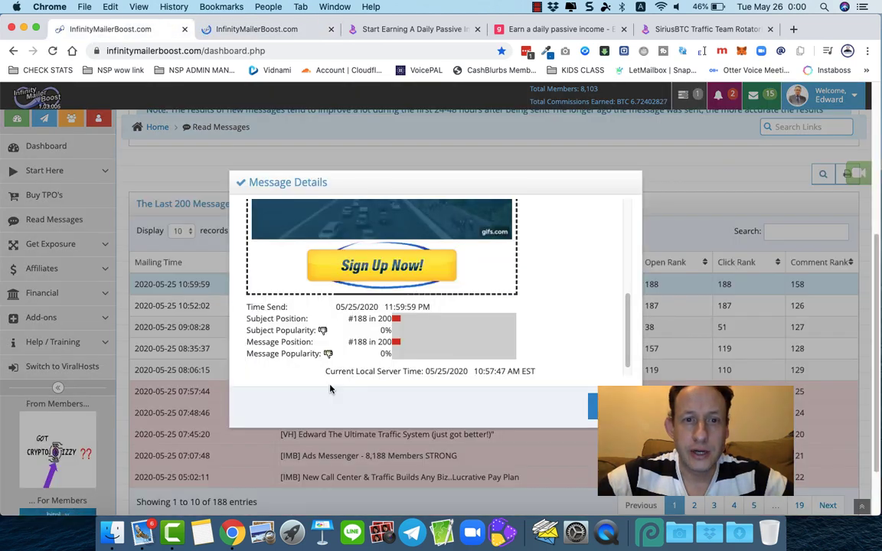
pyautogui.scroll(5, 460, 291)
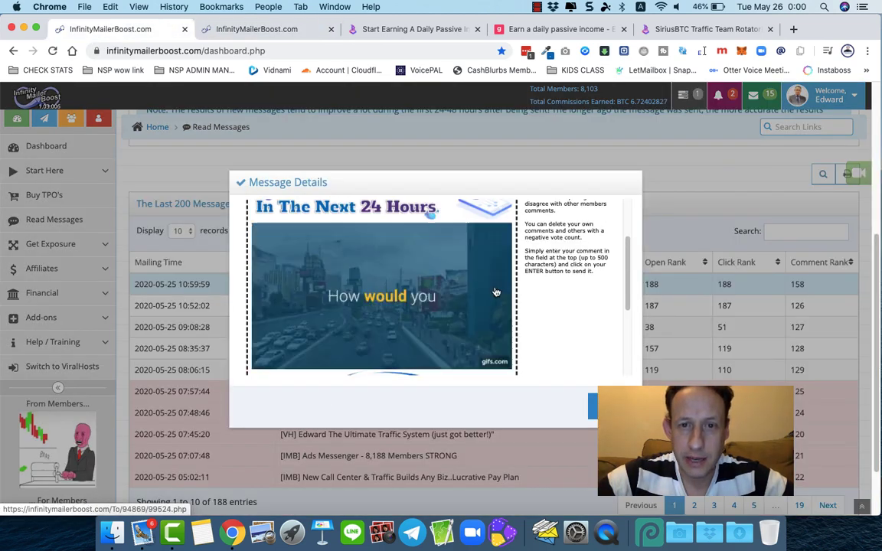
pyautogui.scroll(1, 496, 291)
pyautogui.scroll(-5, 496, 291)
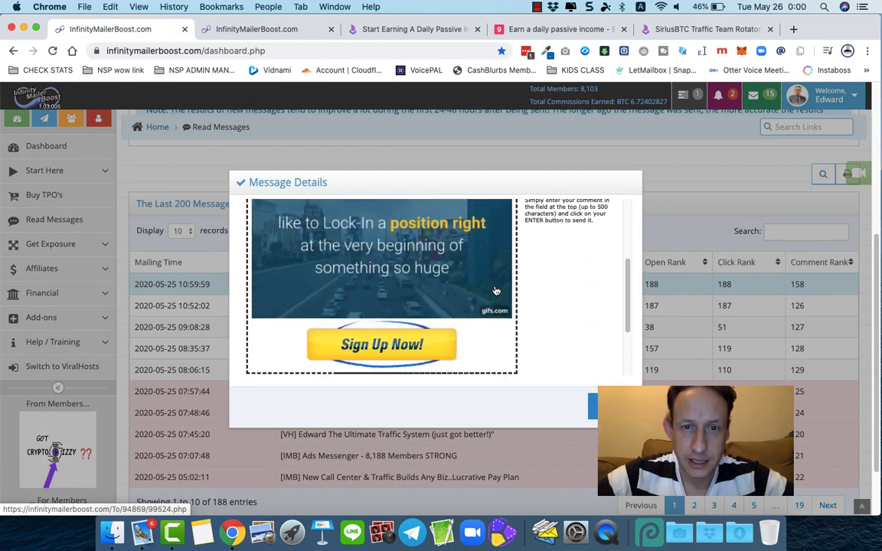
pyautogui.scroll(3, 495, 291)
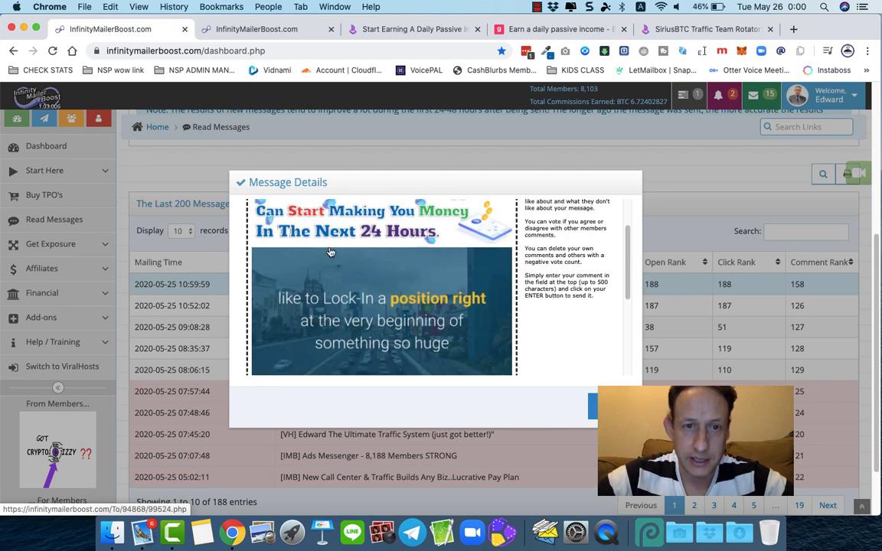
pyautogui.scroll(-2, 320, 291)
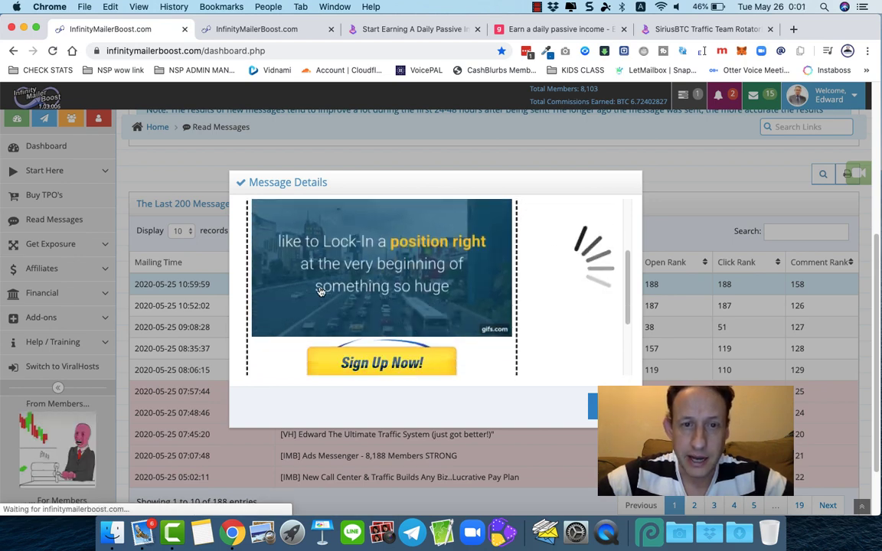